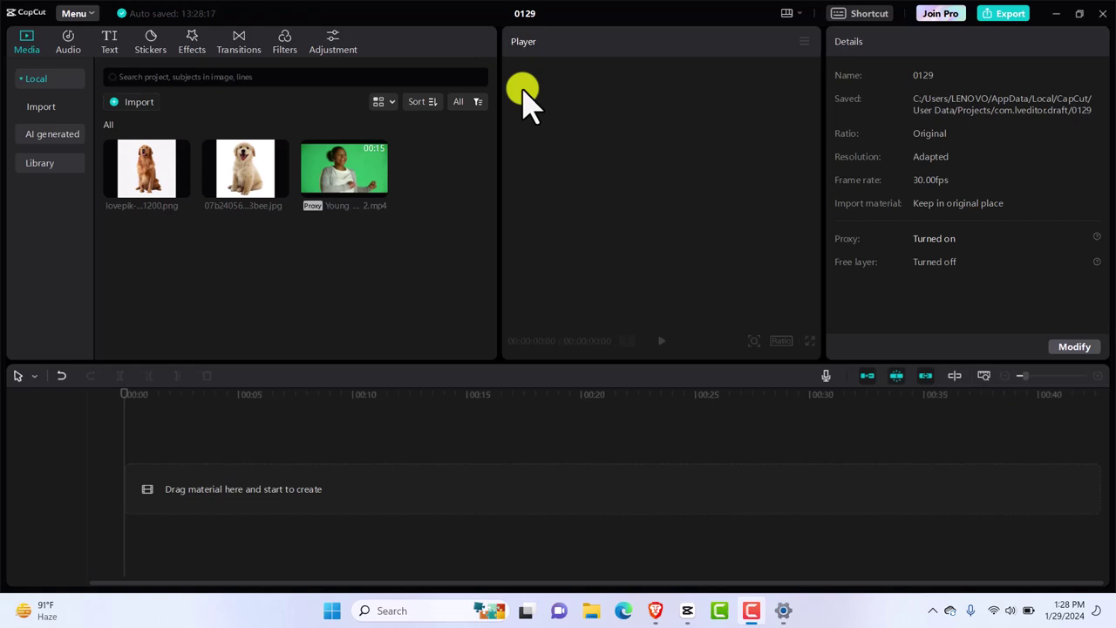
- Add the 14-second green-screen clip of the dancing woman to the timeline and preview it
click(381, 199)
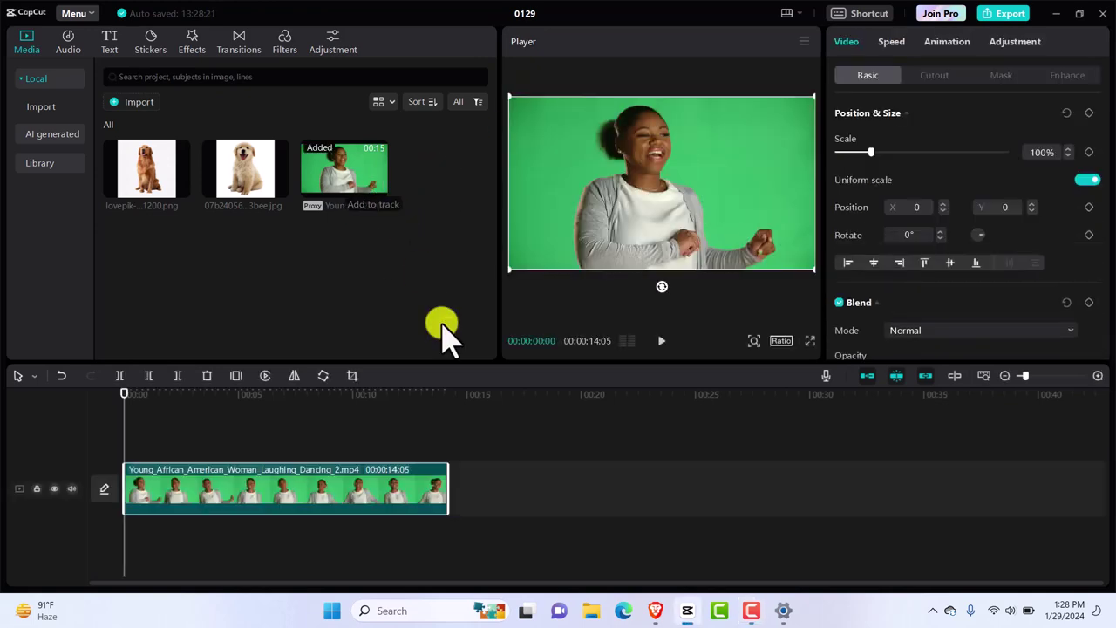
key(space)
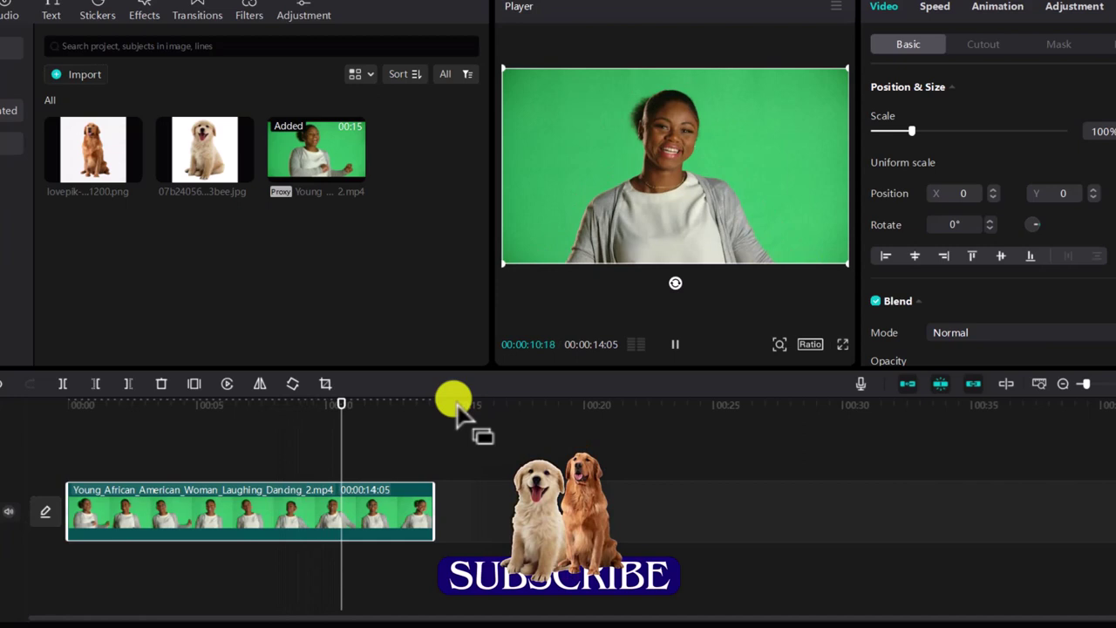
key(space)
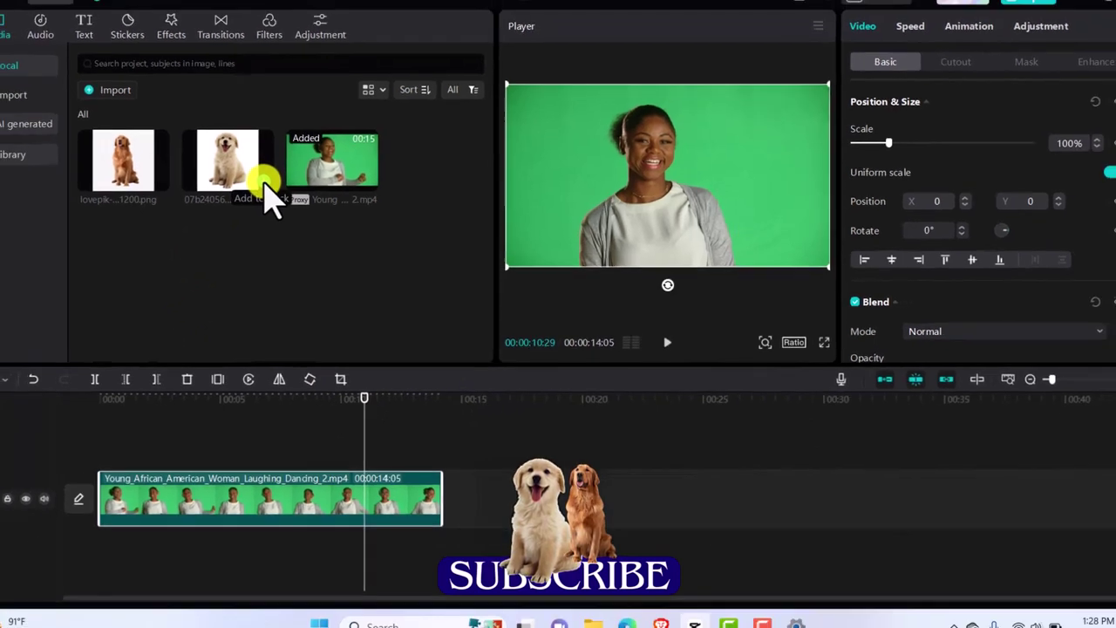
- Place the puppy image on an overlay track at 0s and stretch it to 14:05
click(266, 188)
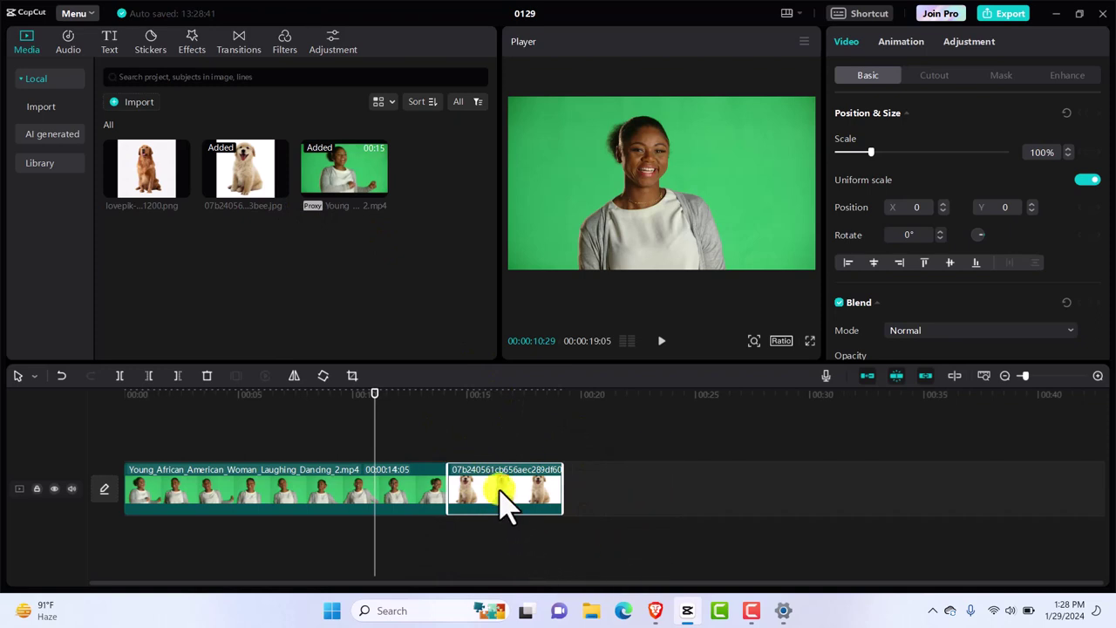
drag(506, 504, 155, 448)
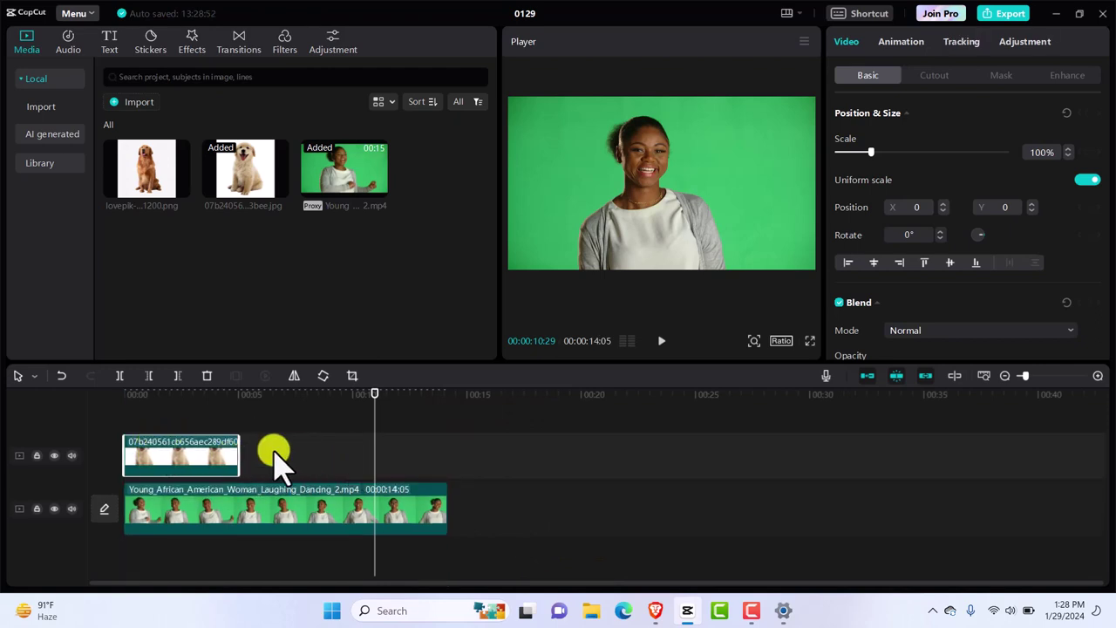
drag(174, 463, 532, 519)
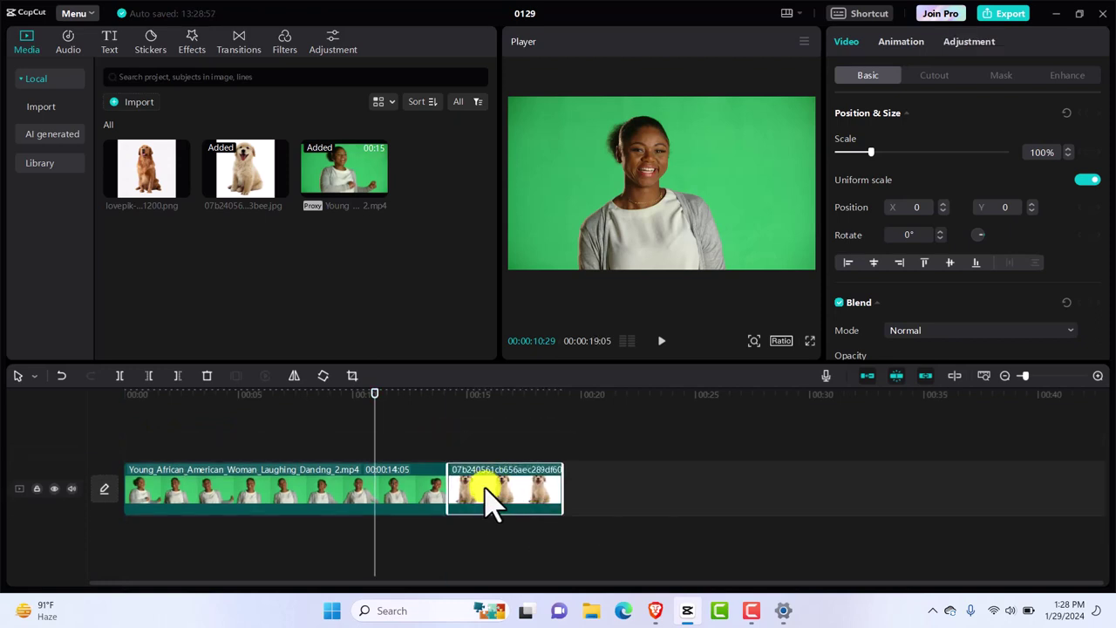
drag(485, 490, 154, 431)
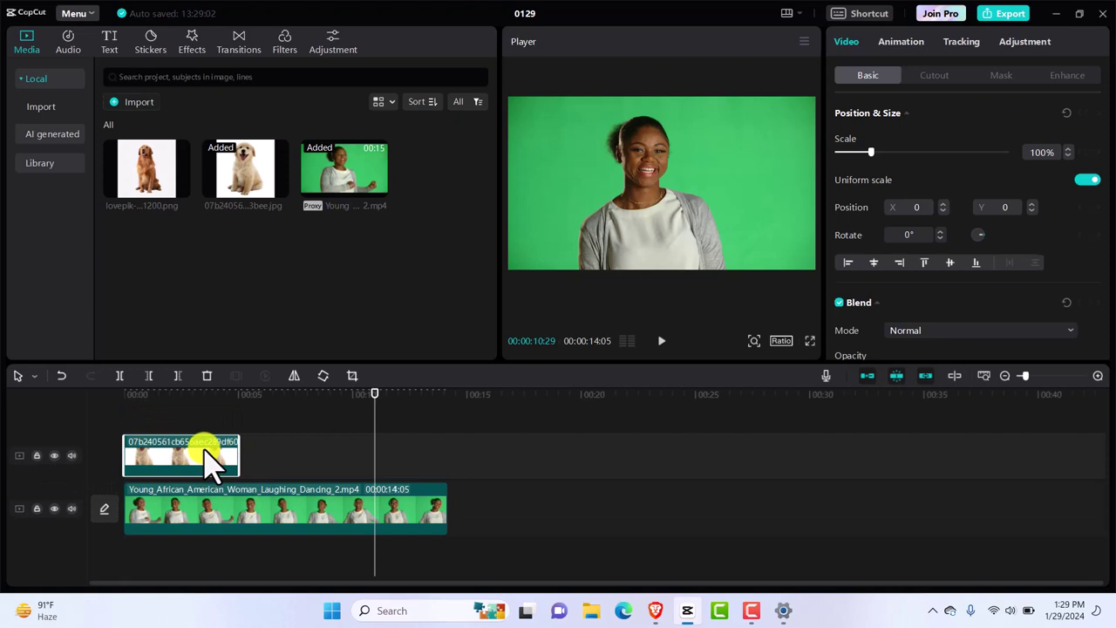
click(240, 454)
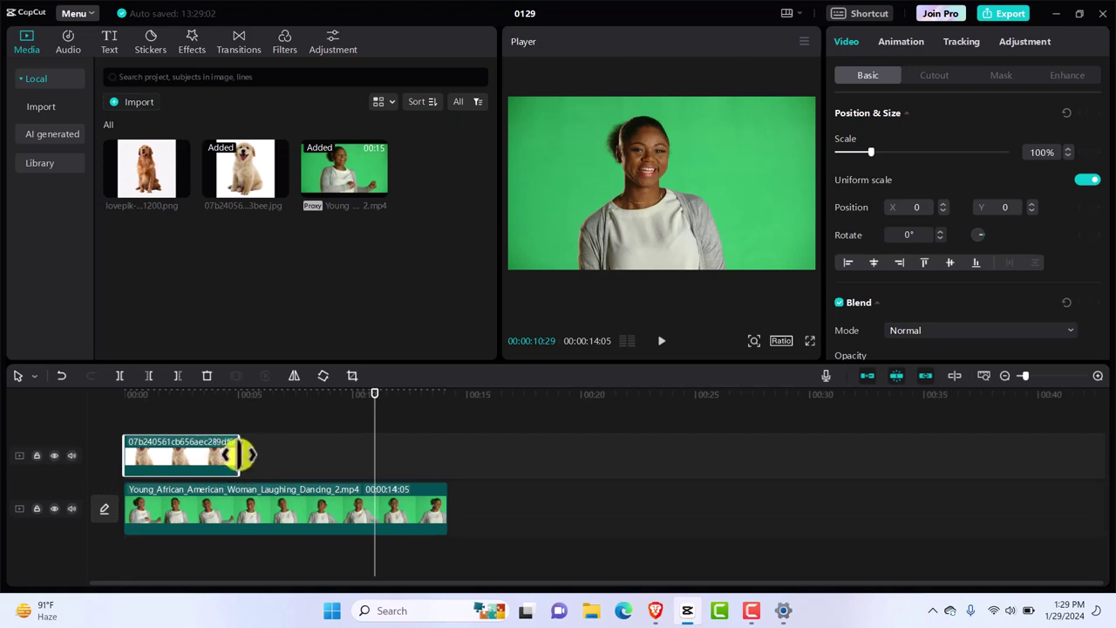
drag(239, 454, 444, 469)
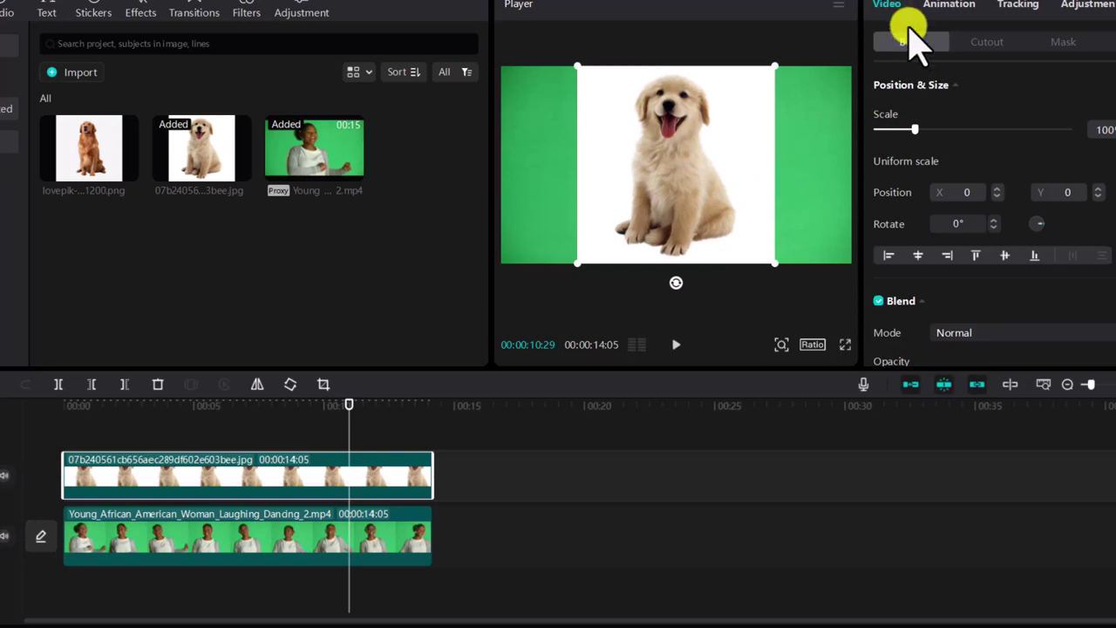
- Chroma-key out the puppy's white background at Strength 1, Shadow 3, and shift it right
click(992, 44)
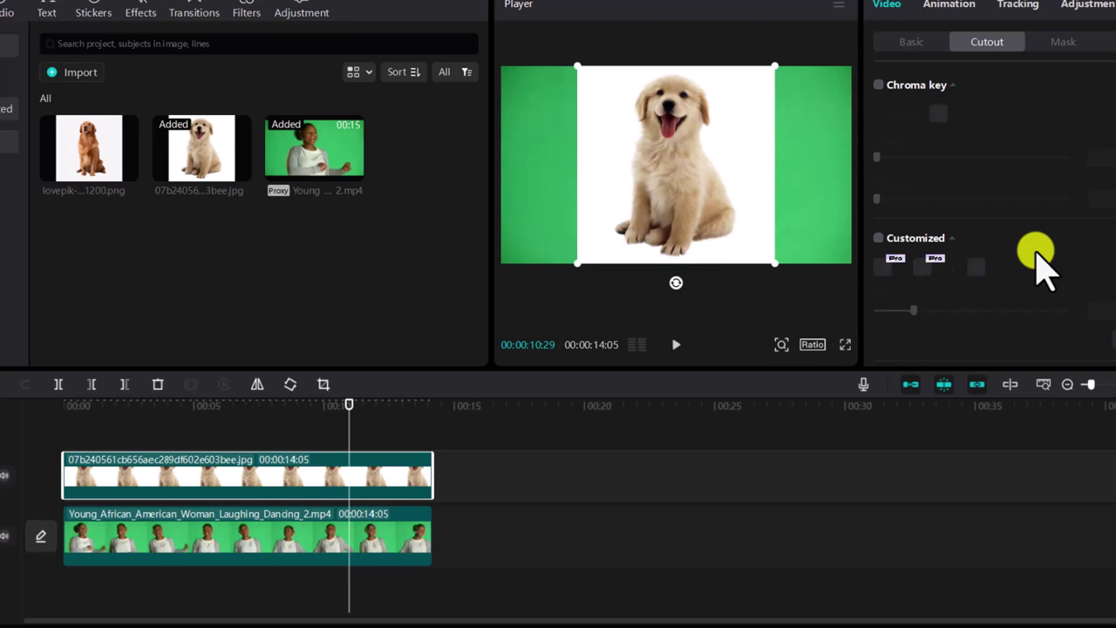
click(880, 86)
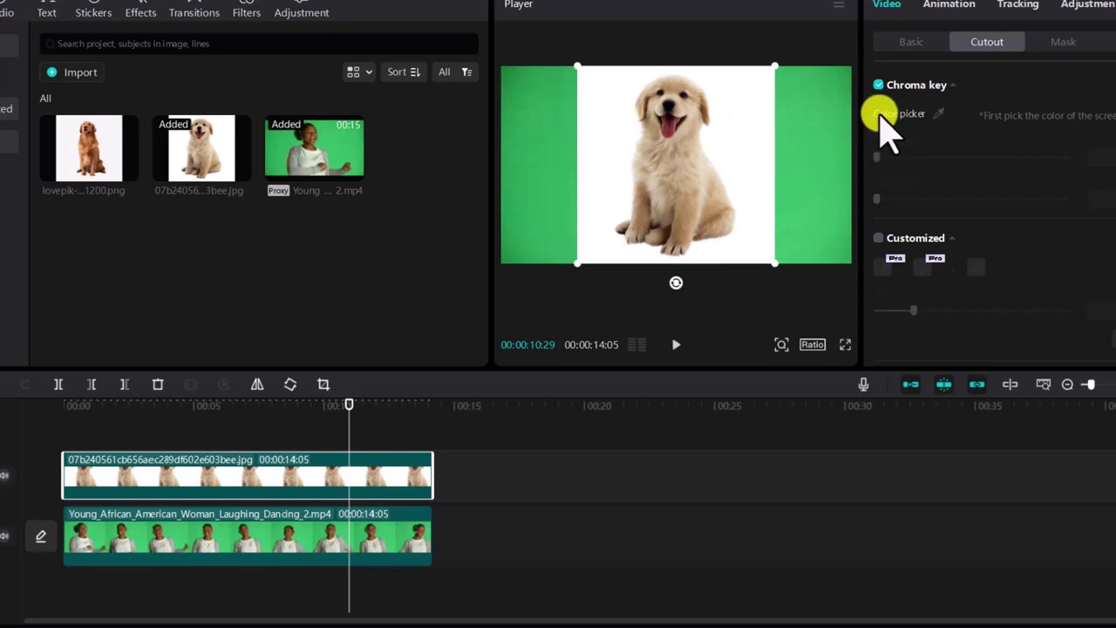
click(940, 114)
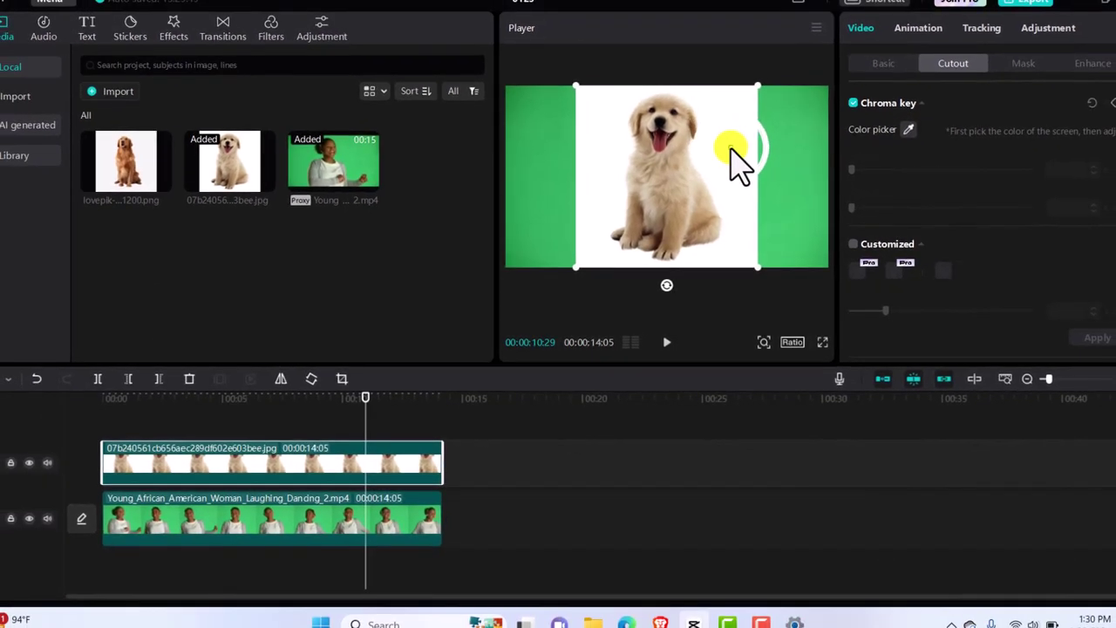
click(733, 150)
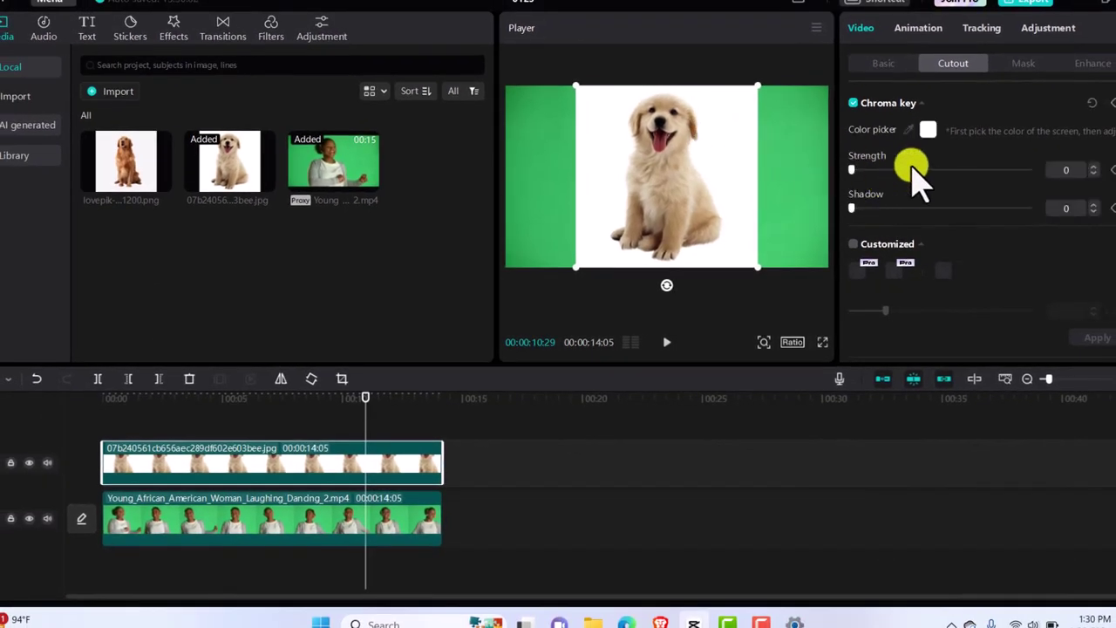
click(854, 169)
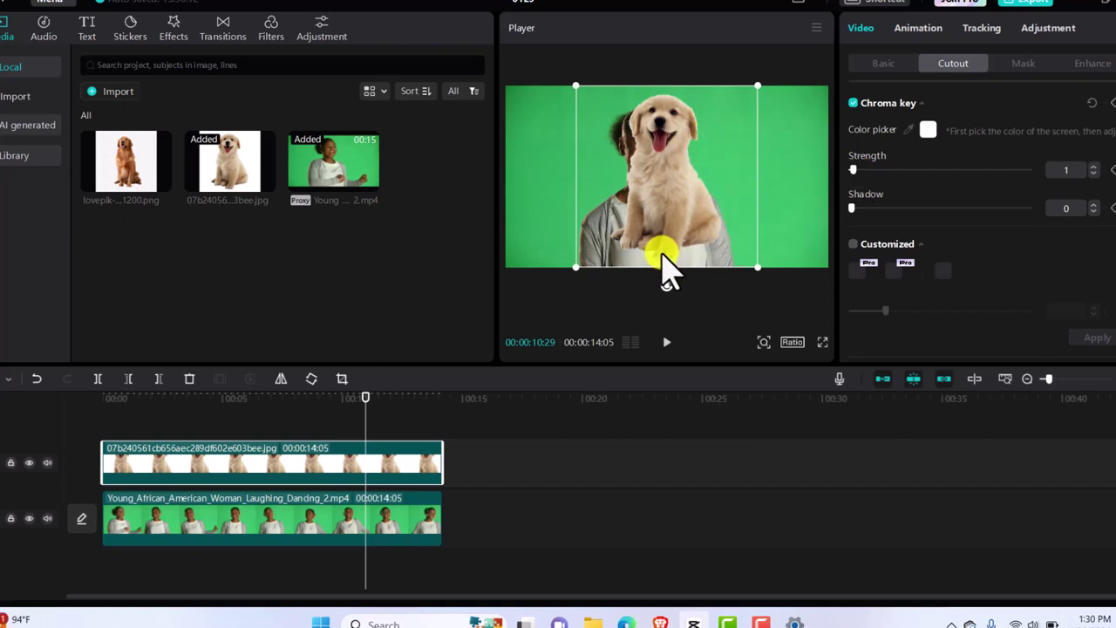
drag(692, 212, 755, 197)
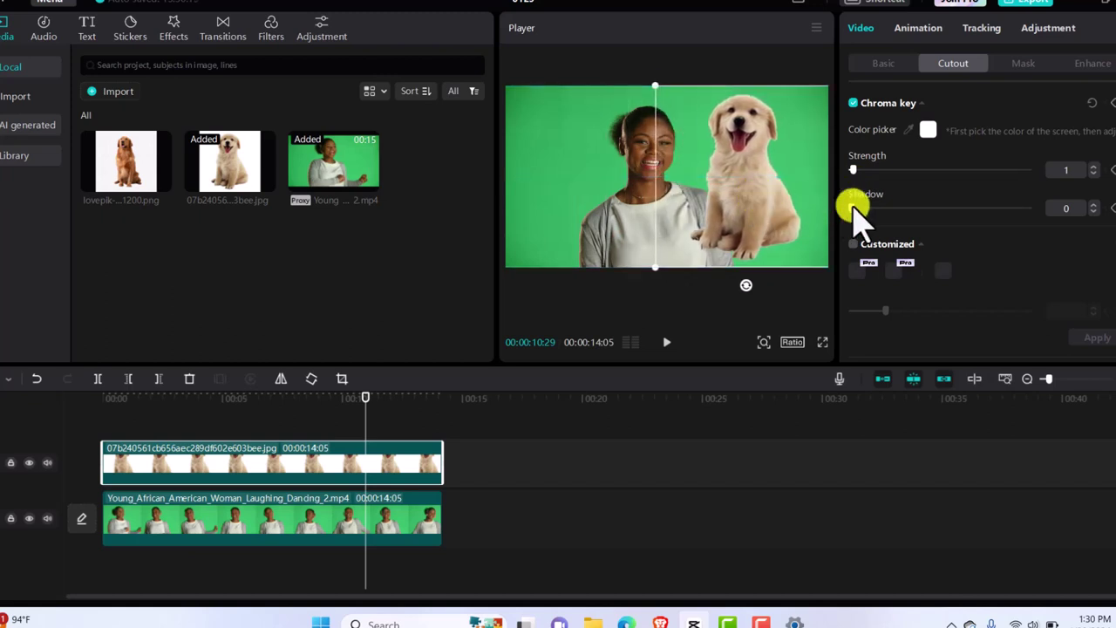
drag(852, 207, 859, 210)
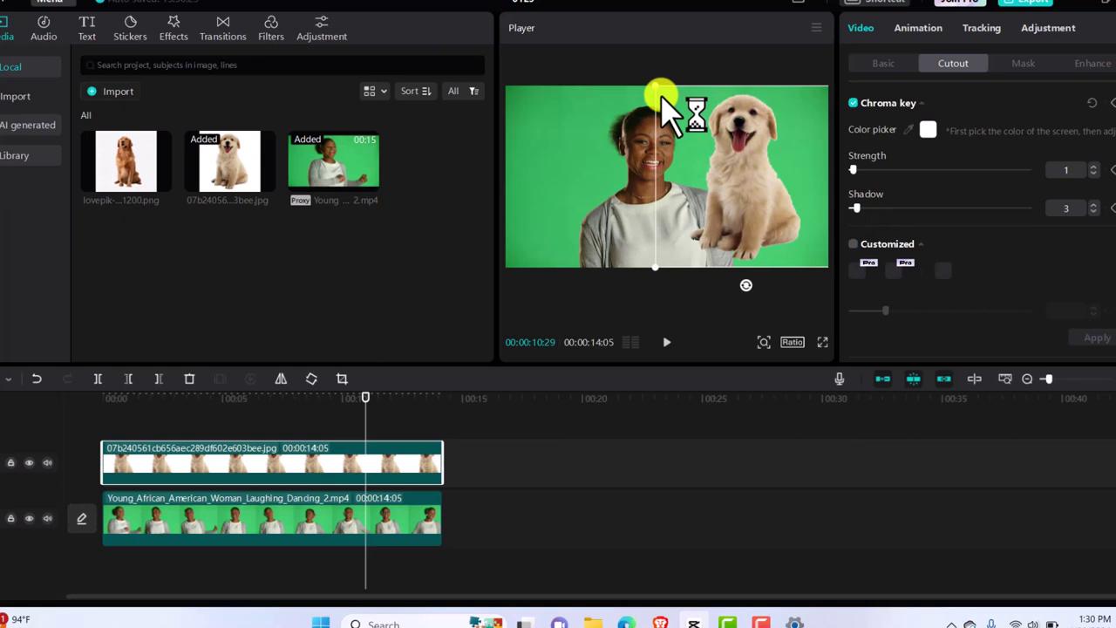
- Scale the puppy down to 63% and move it to X 1234 at the frame's right edge
drag(742, 174, 713, 179)
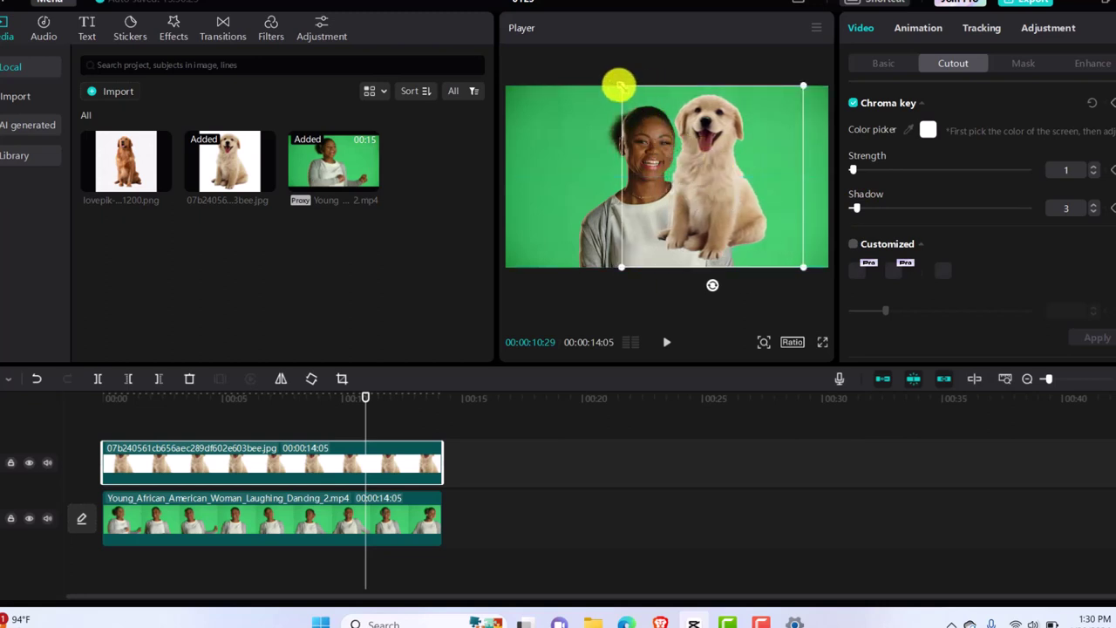
drag(619, 87, 636, 117)
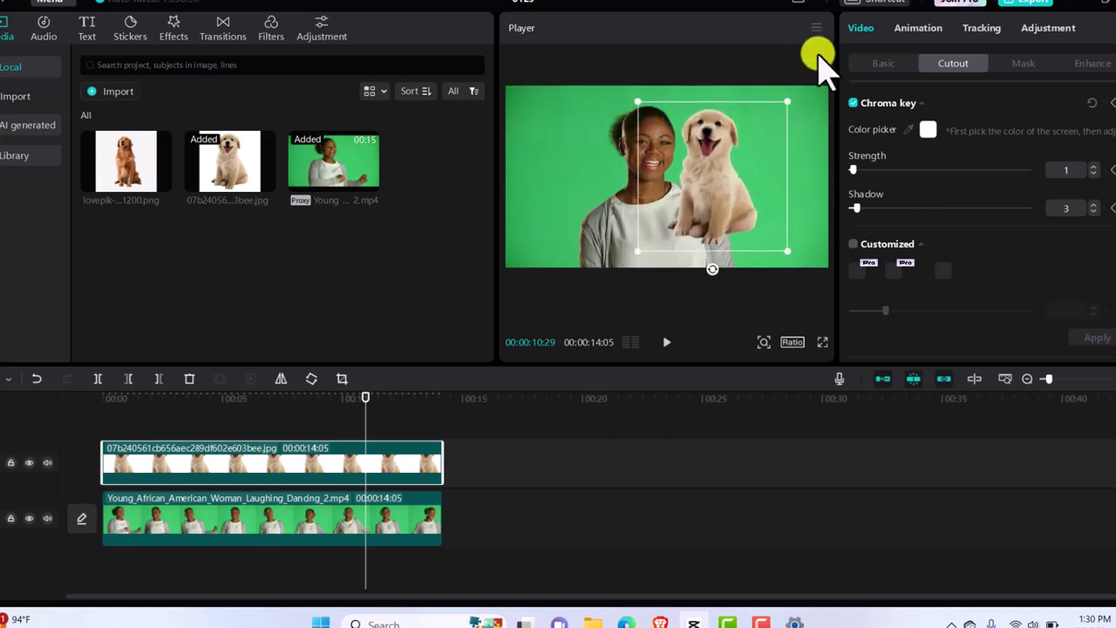
click(883, 63)
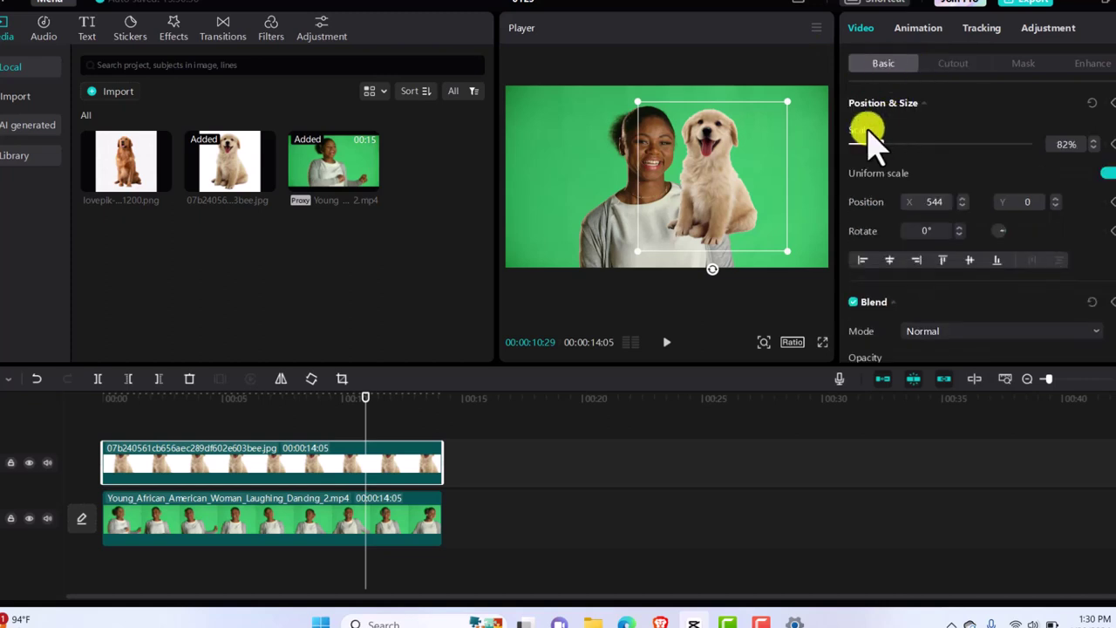
mouse_move(874, 143)
mouse_down()
mouse_move(926, 145)
mouse_move(847, 144)
mouse_move(874, 144)
mouse_up()
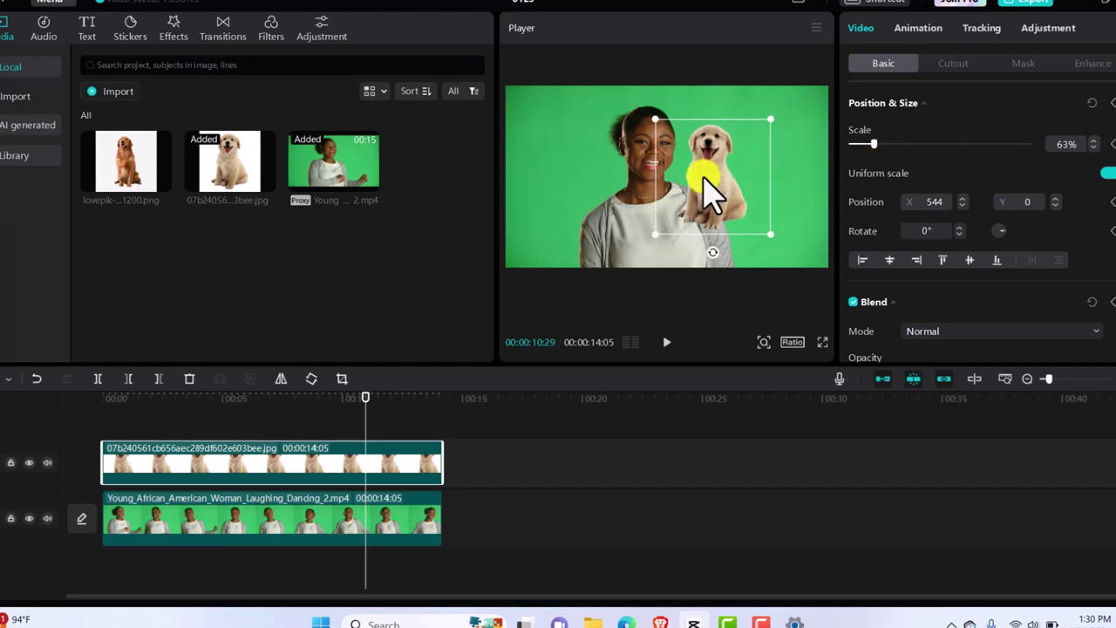
drag(708, 195, 757, 175)
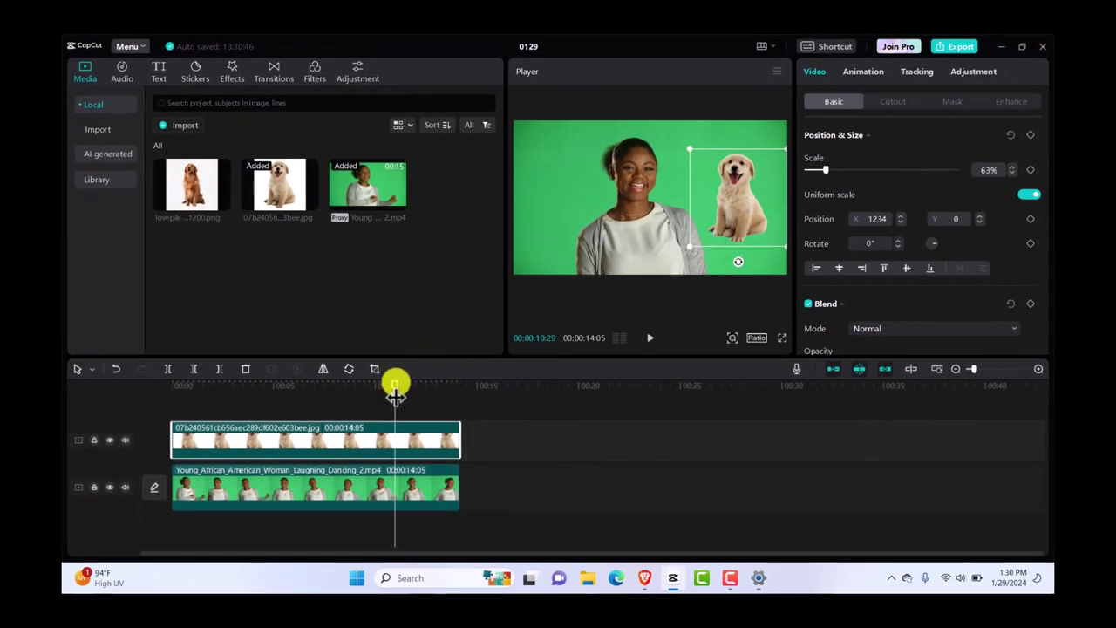
- Add a 63% Scale keyframe at 0:00, then move the playhead to 00:00:01:13
drag(395, 394, 133, 399)
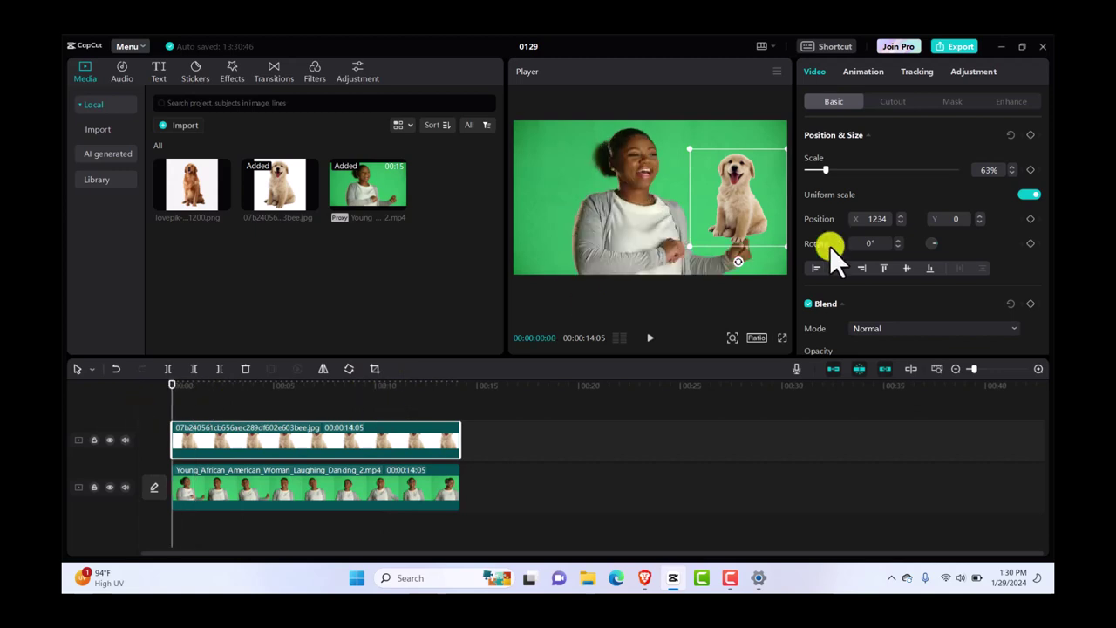
click(1030, 170)
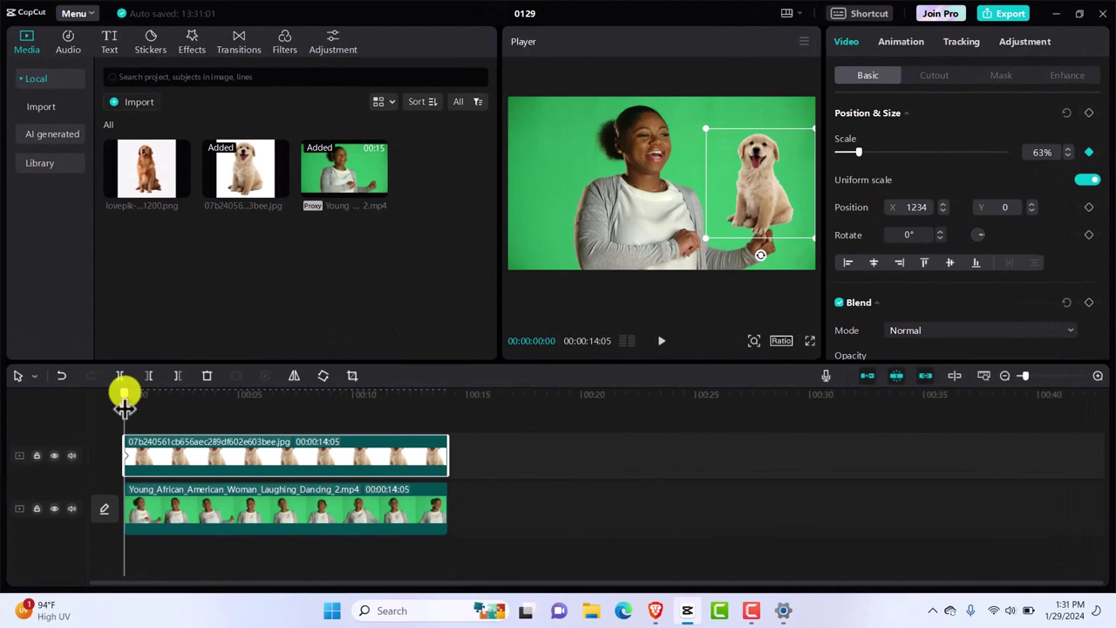
drag(124, 405, 171, 409)
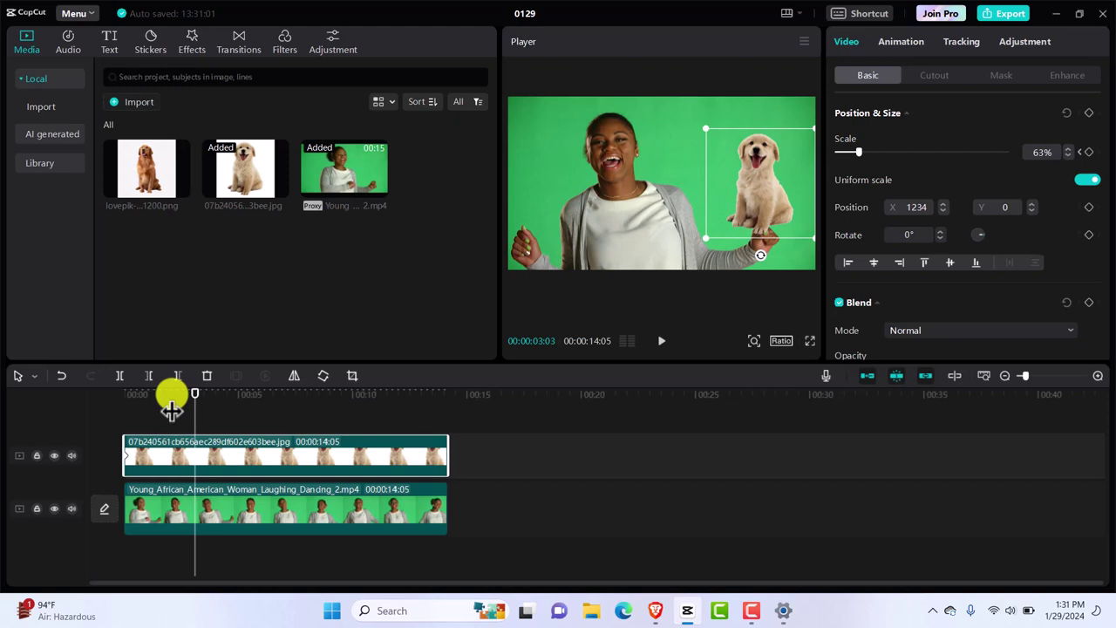
click(172, 410)
drag(167, 398, 159, 398)
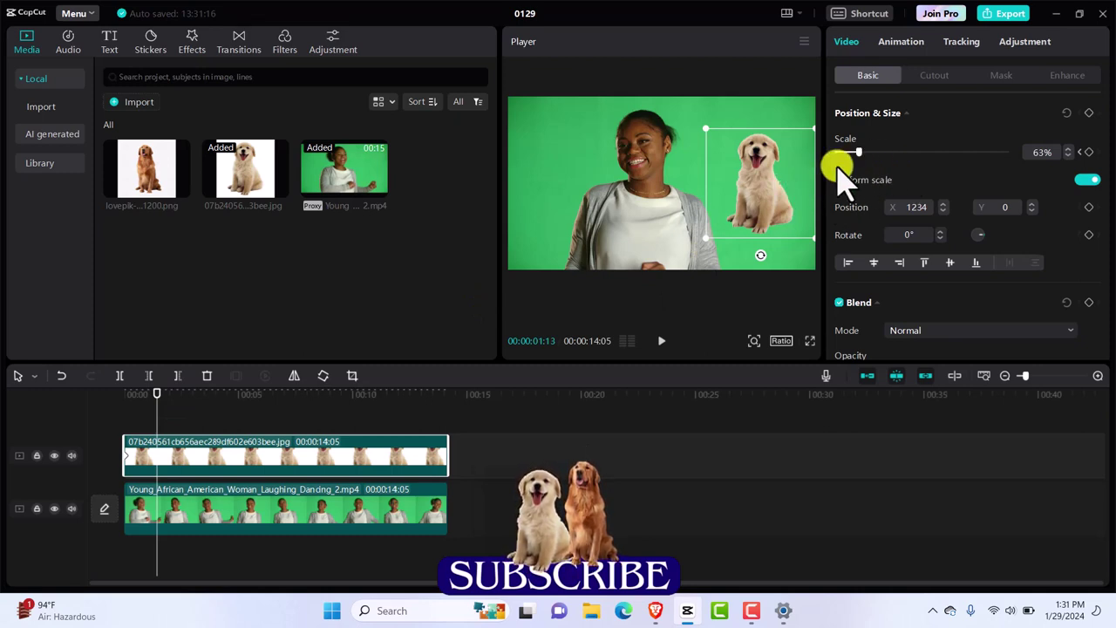
- Keyframe the puppy's scale at 72%, then 125%, then back down to 86%
drag(858, 153, 862, 153)
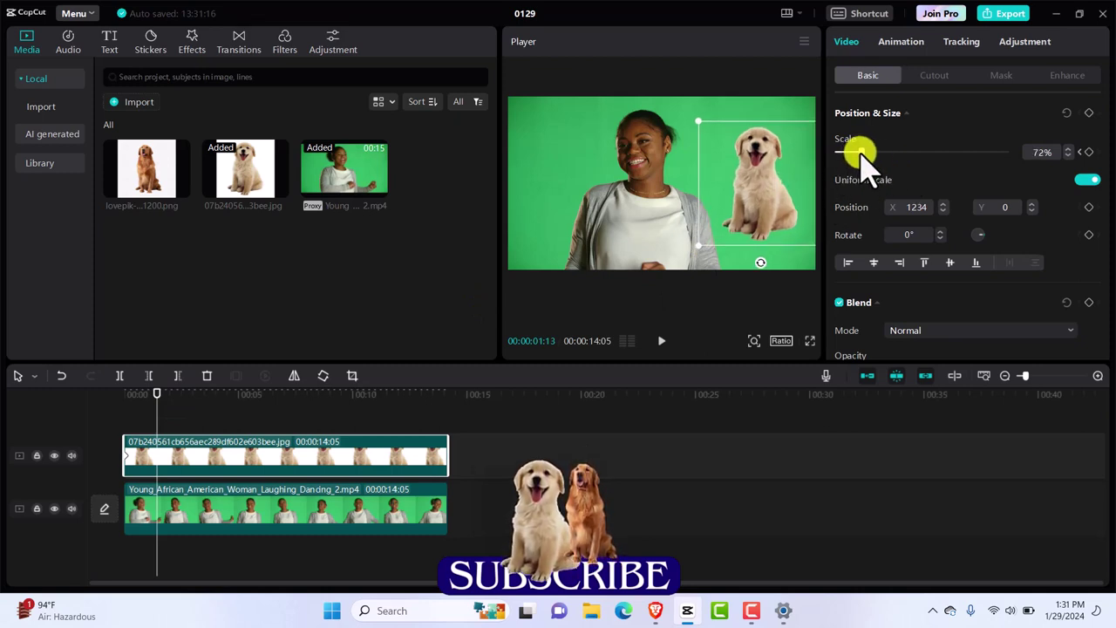
click(1088, 151)
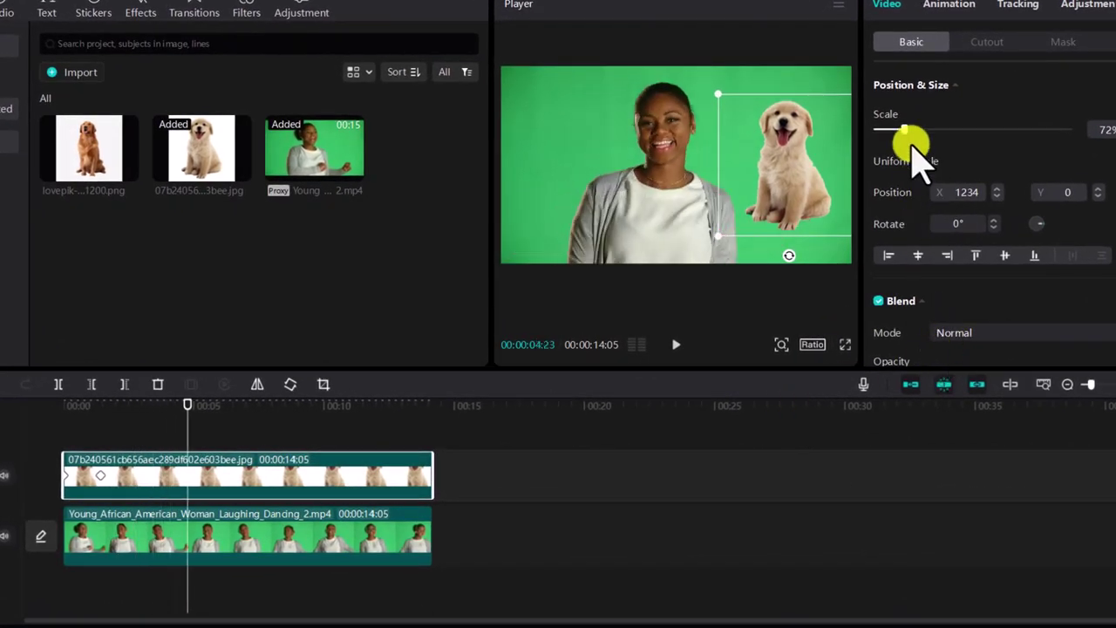
drag(904, 129, 926, 131)
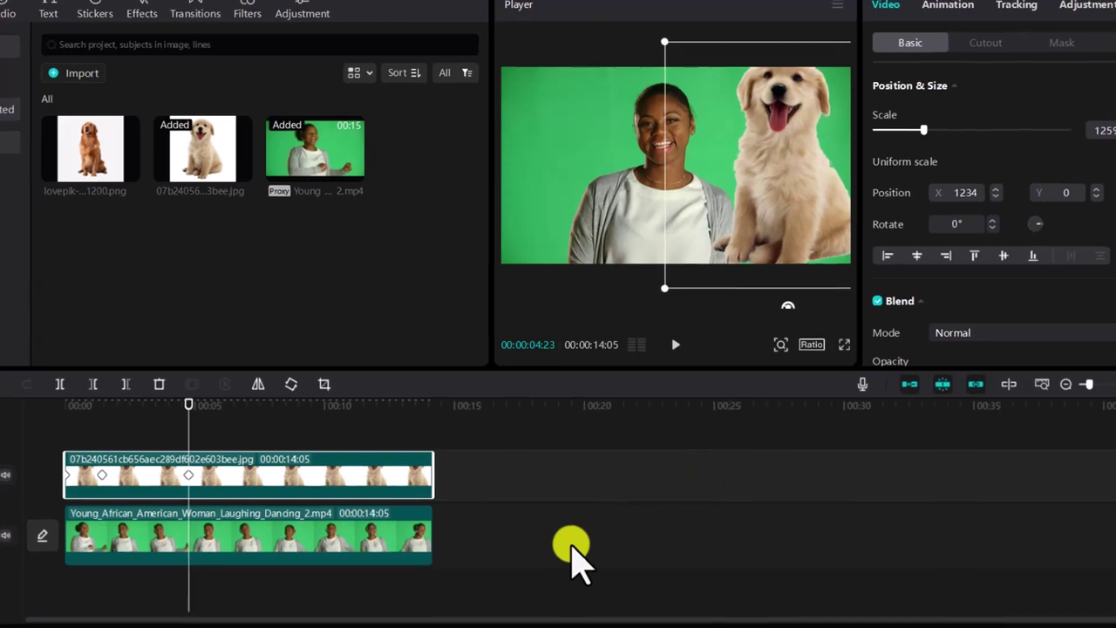
key(space)
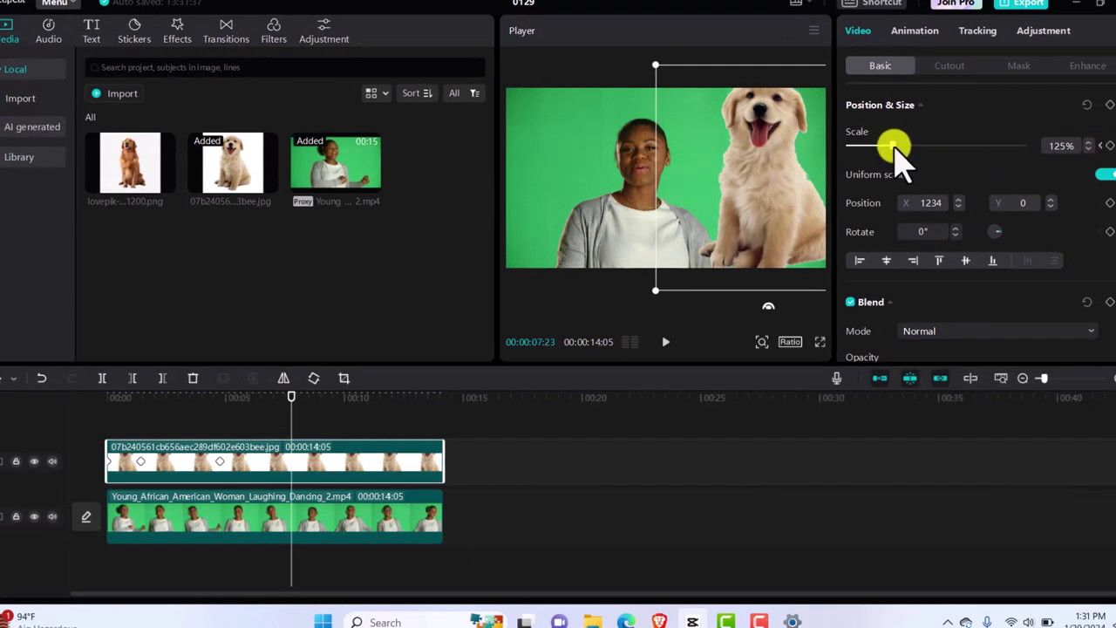
drag(893, 144, 880, 147)
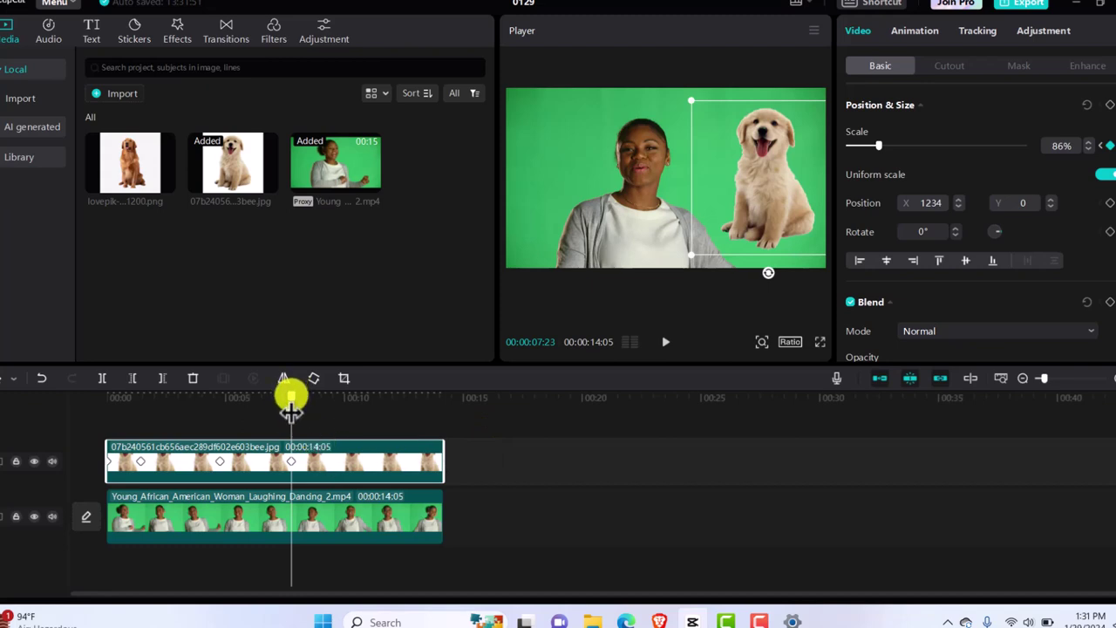
- Add later scale keyframes at 63%, 16% at 12:19, and 56% at 13:23
drag(291, 410, 373, 394)
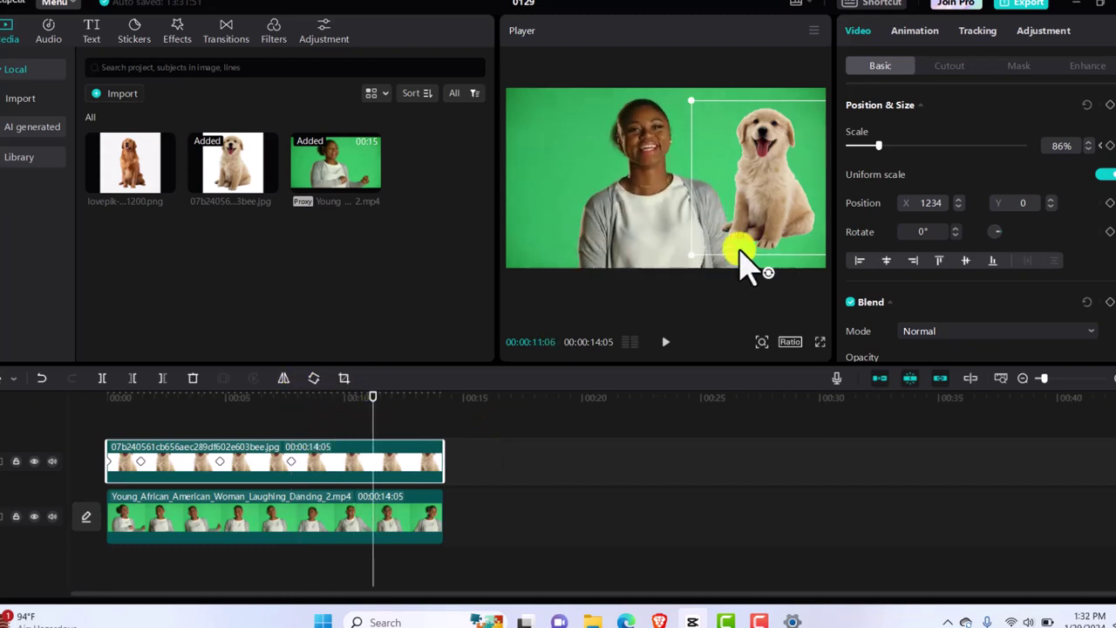
drag(691, 253, 722, 231)
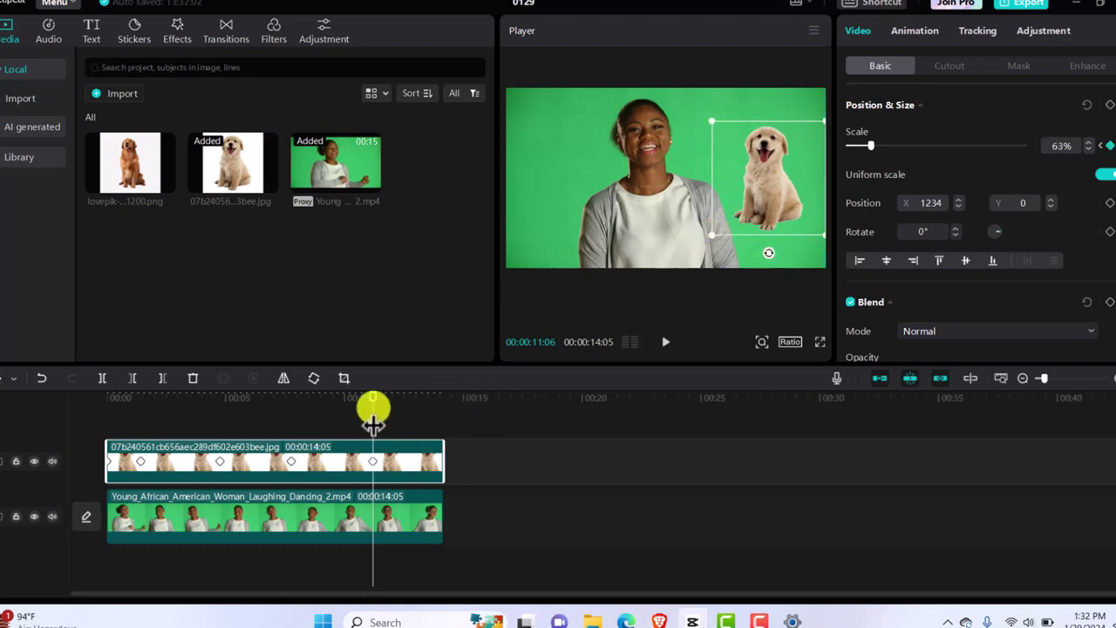
drag(372, 401, 406, 397)
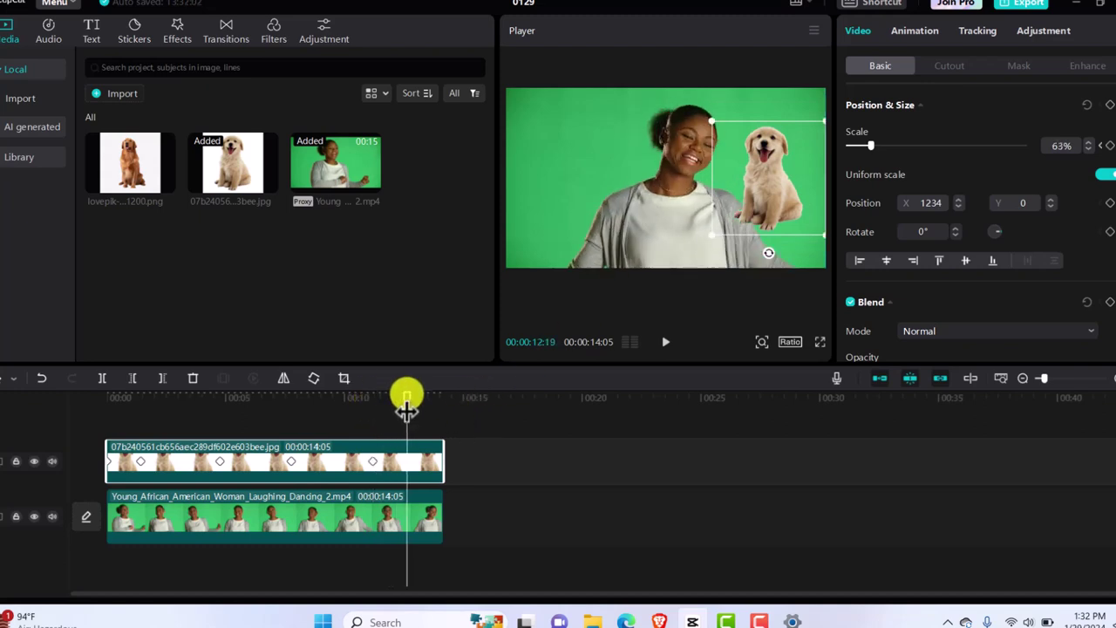
drag(708, 234, 778, 182)
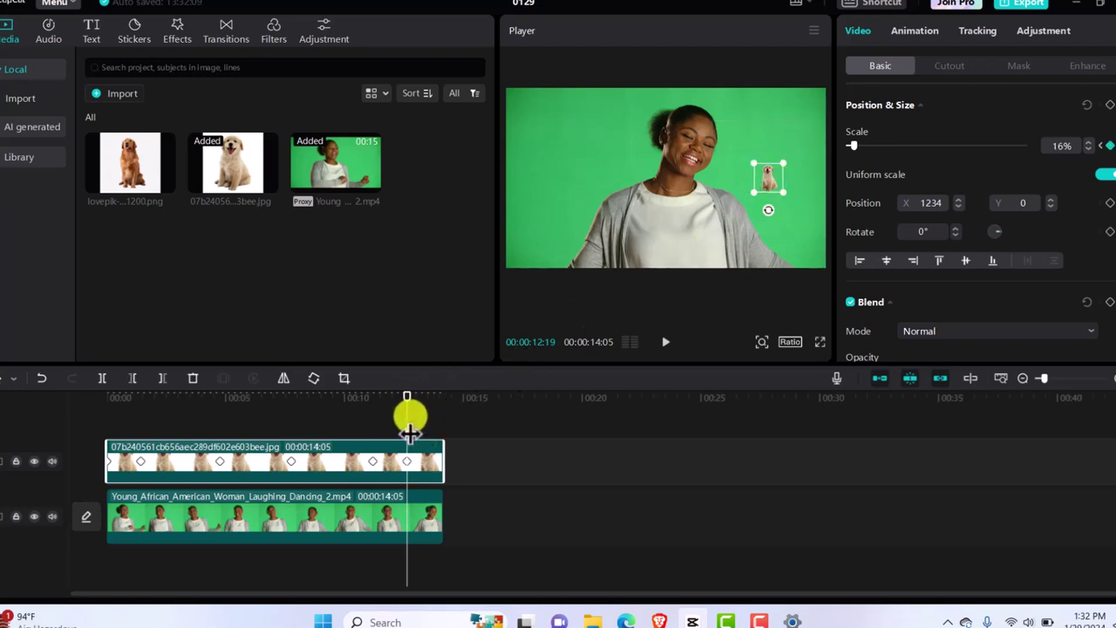
drag(422, 408, 434, 408)
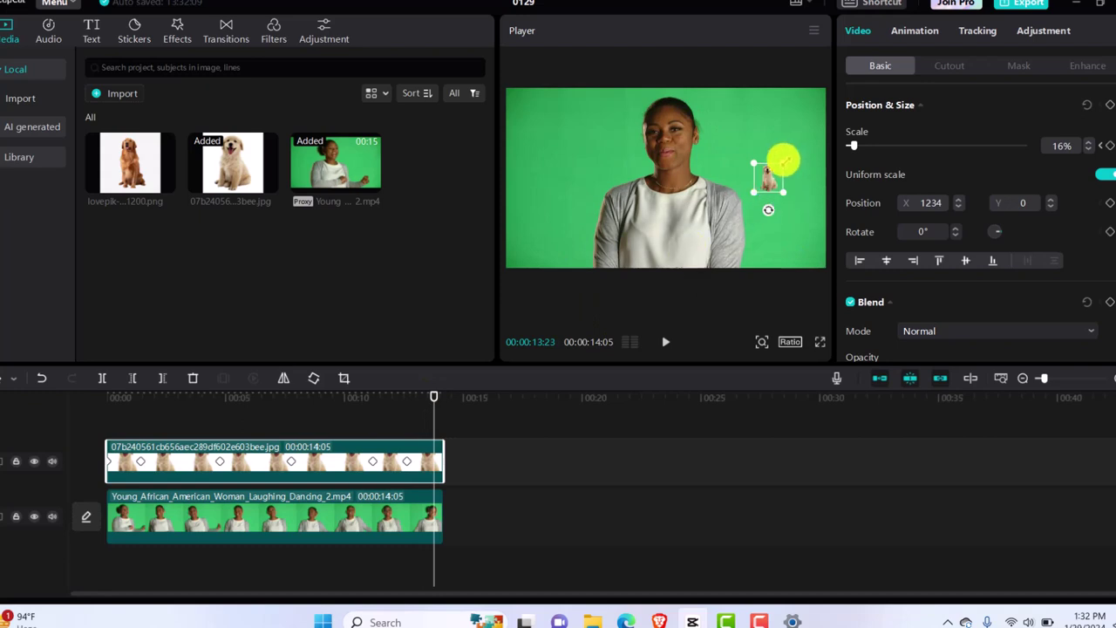
mouse_move(783, 160)
mouse_down()
mouse_move(837, 112)
mouse_move(792, 145)
mouse_up()
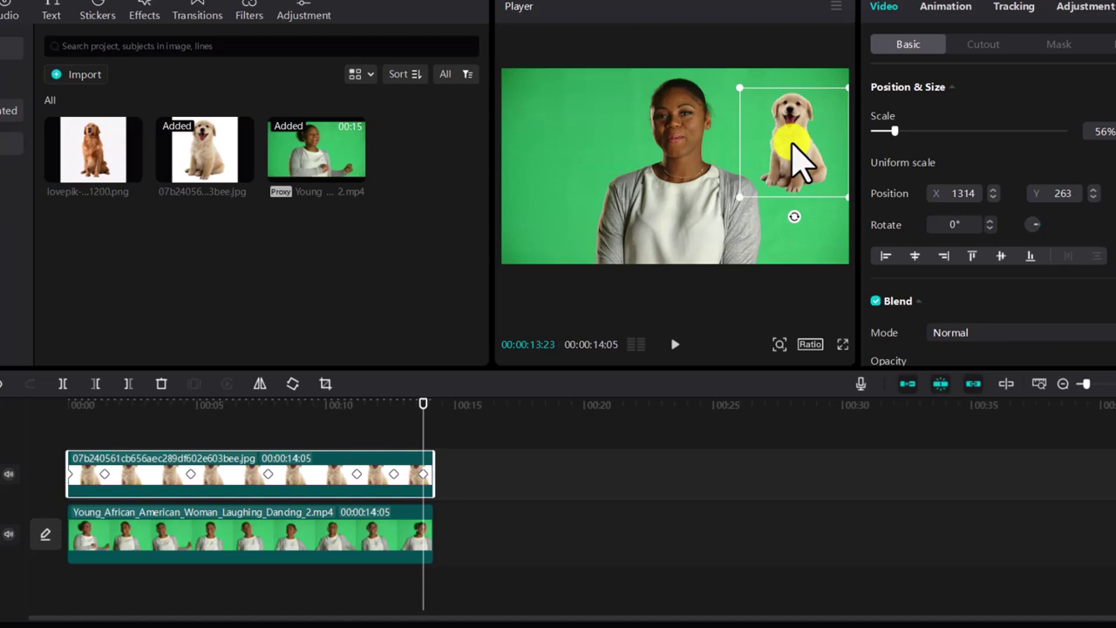
- Preview the pulsing puppy and move it to X 1160, Y 0 against the top edge
click(673, 344)
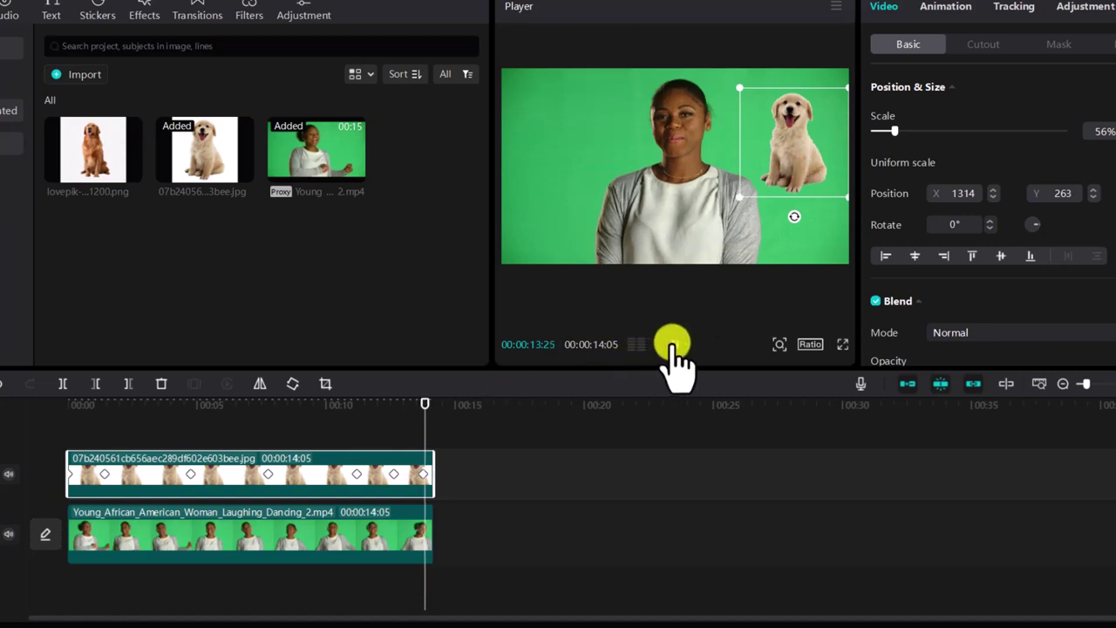
click(673, 345)
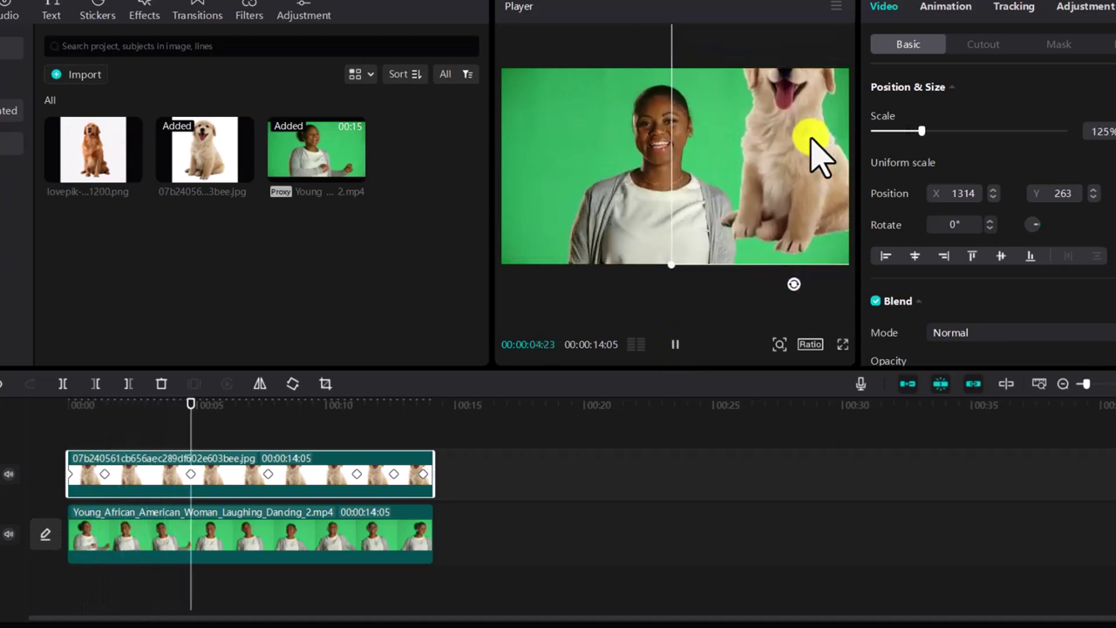
key(space)
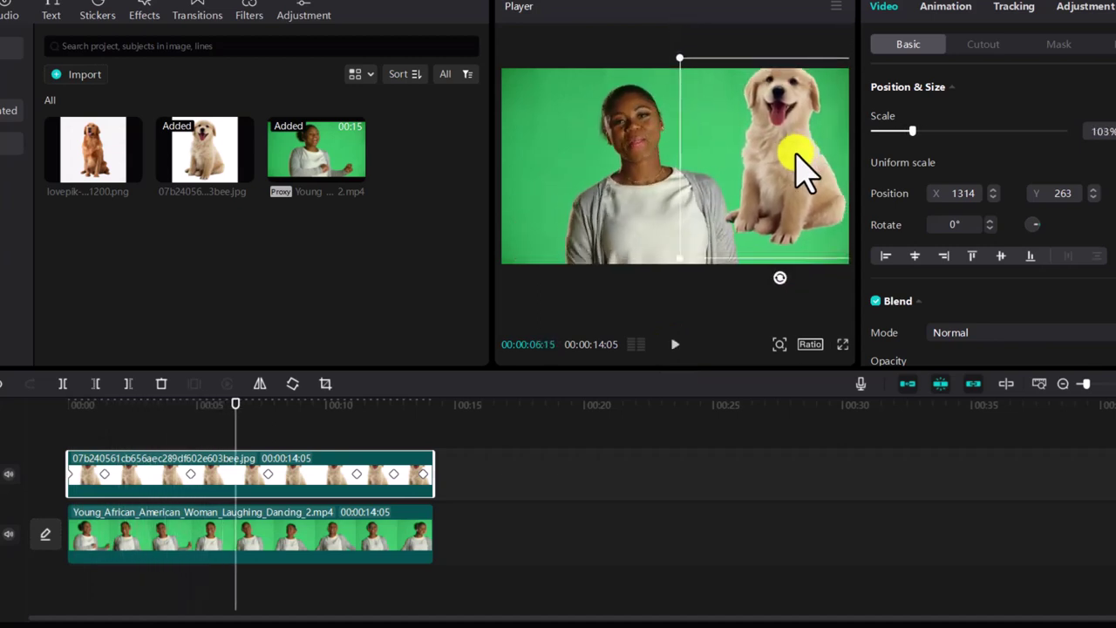
drag(800, 170, 803, 179)
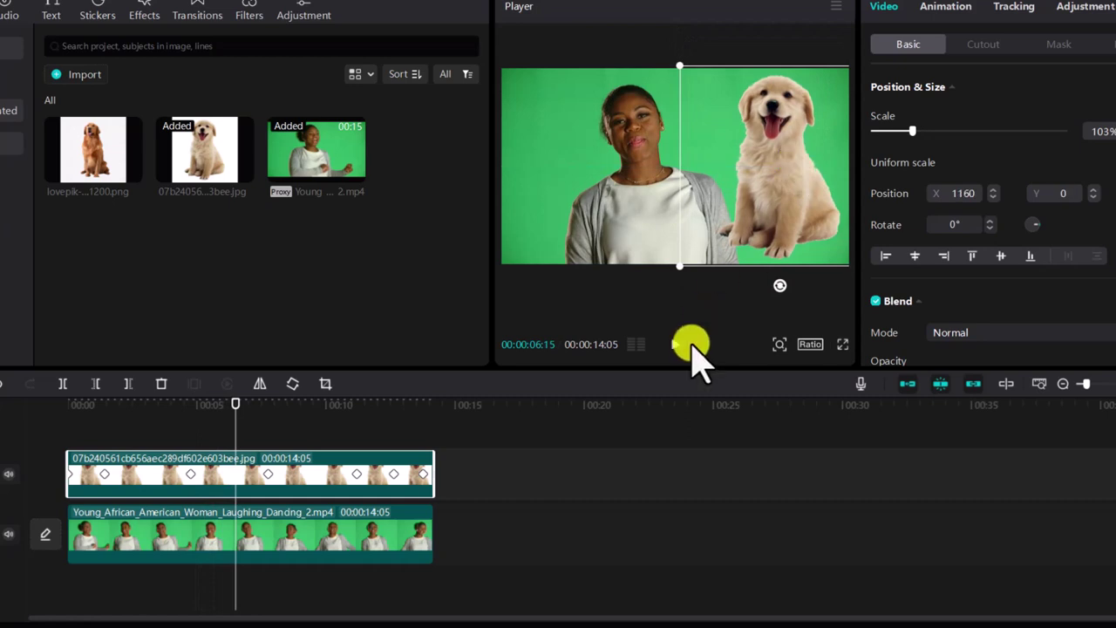
key(space)
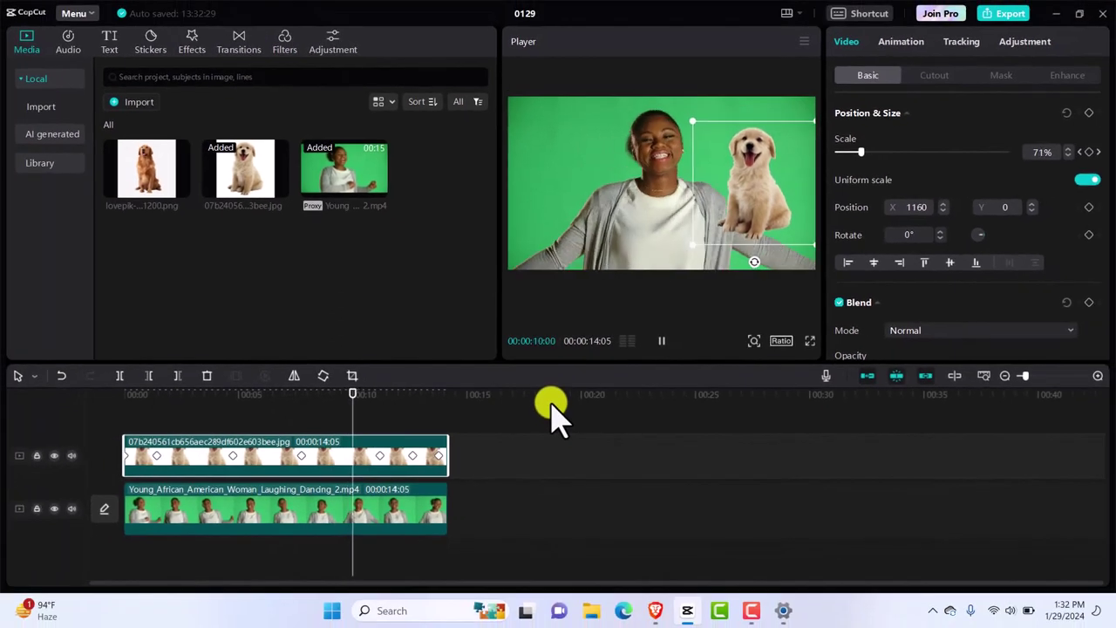
key(space)
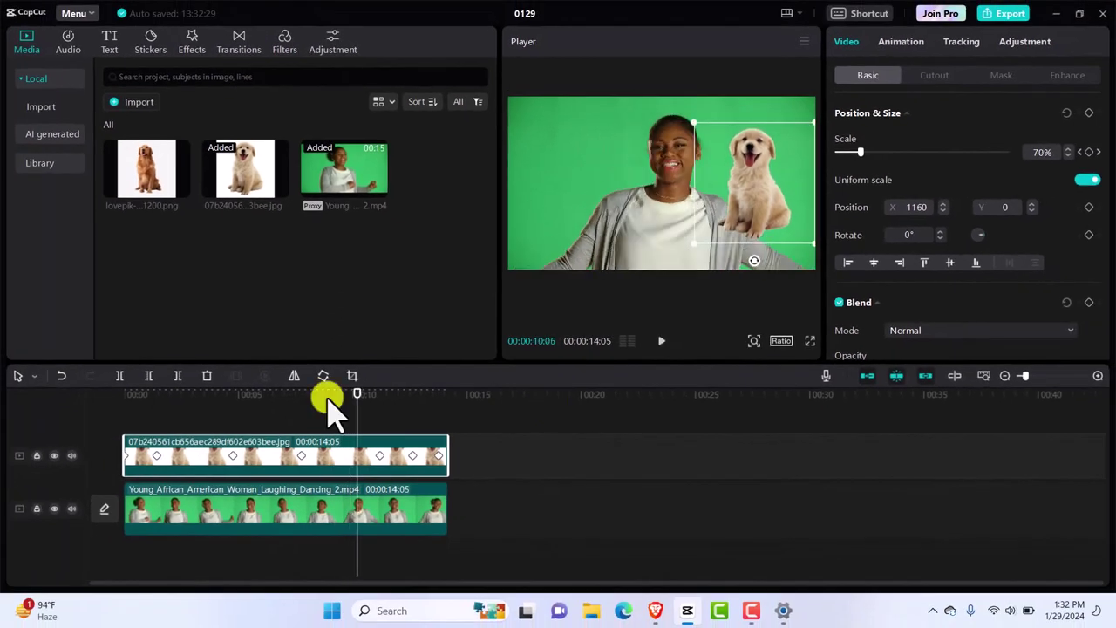
- Put the golden dog image on a new track above the puppy, extended to 14:05
click(186, 198)
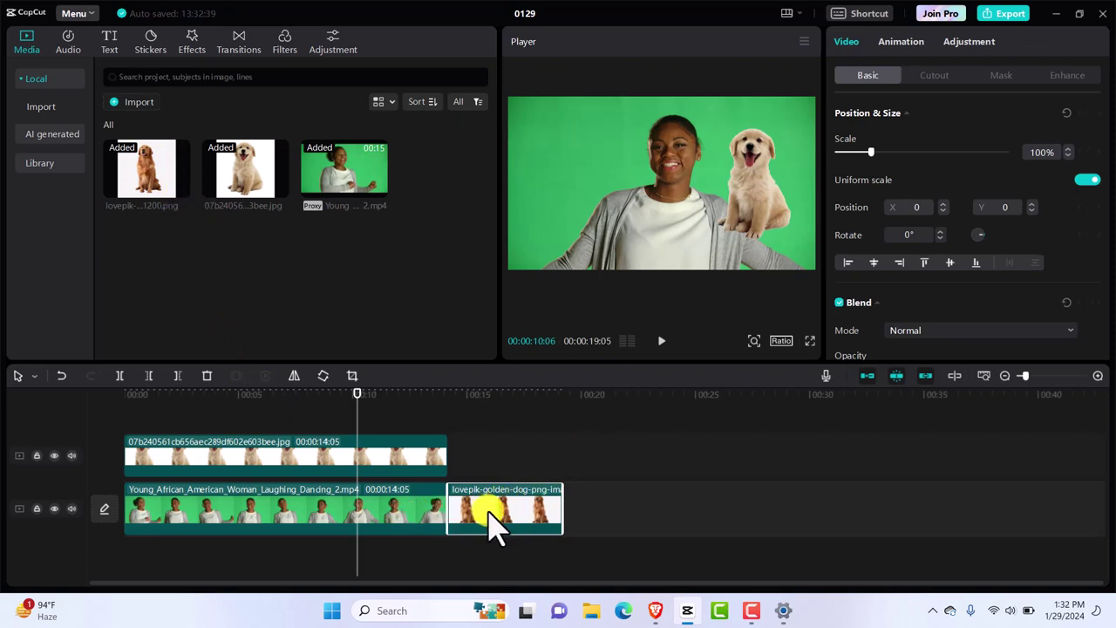
drag(488, 514, 170, 420)
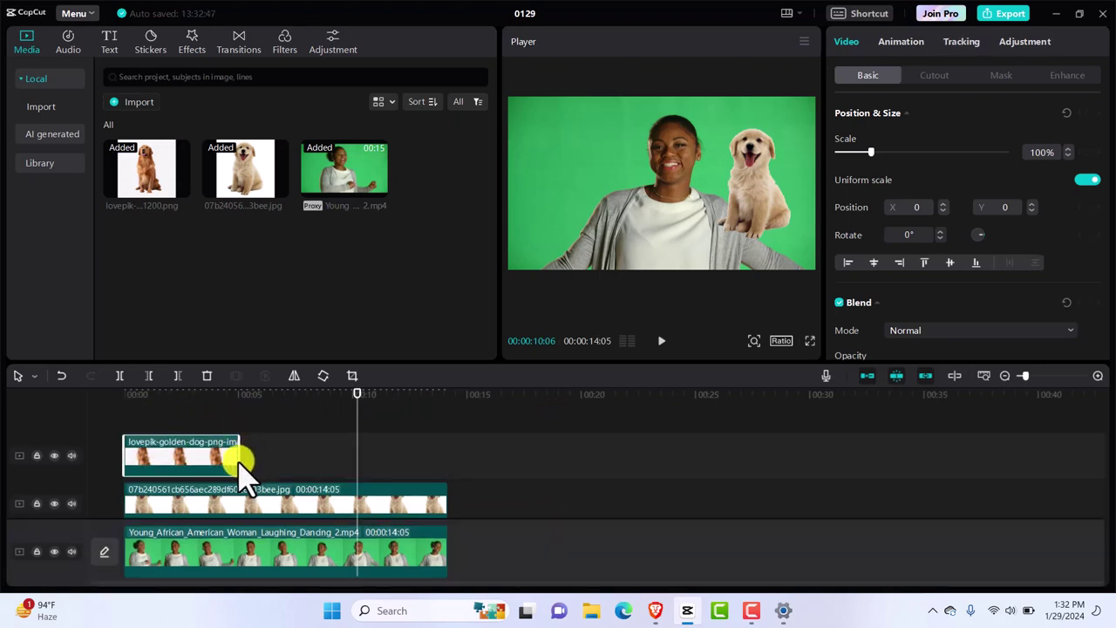
drag(242, 463, 450, 467)
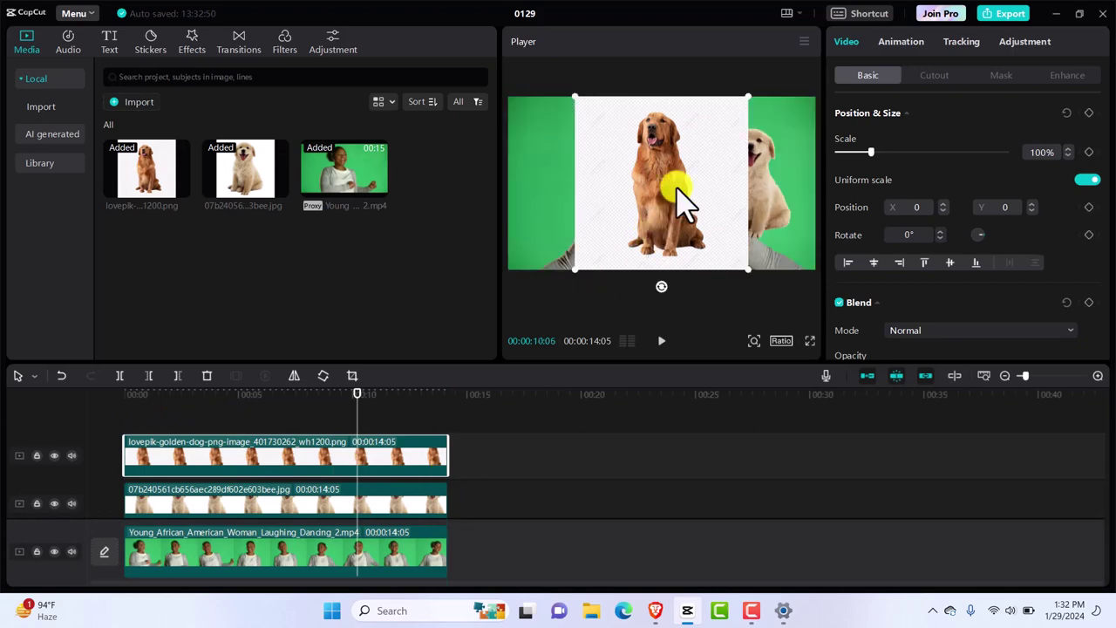
- Chroma-key out the golden dog's white background, sampling the white and raising Strength to 3
click(932, 77)
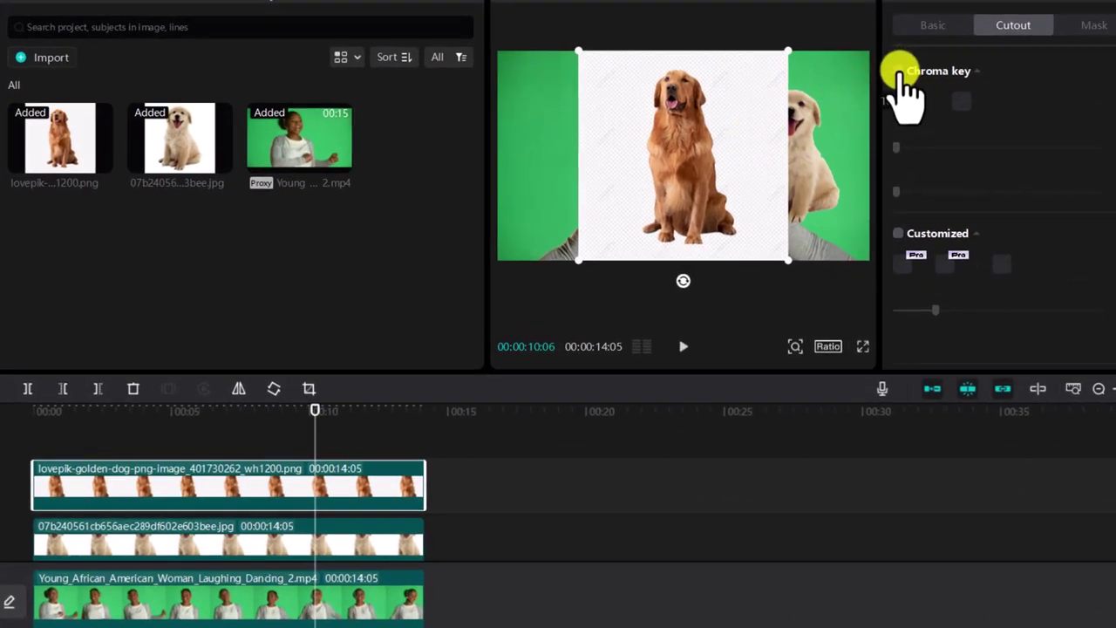
click(899, 71)
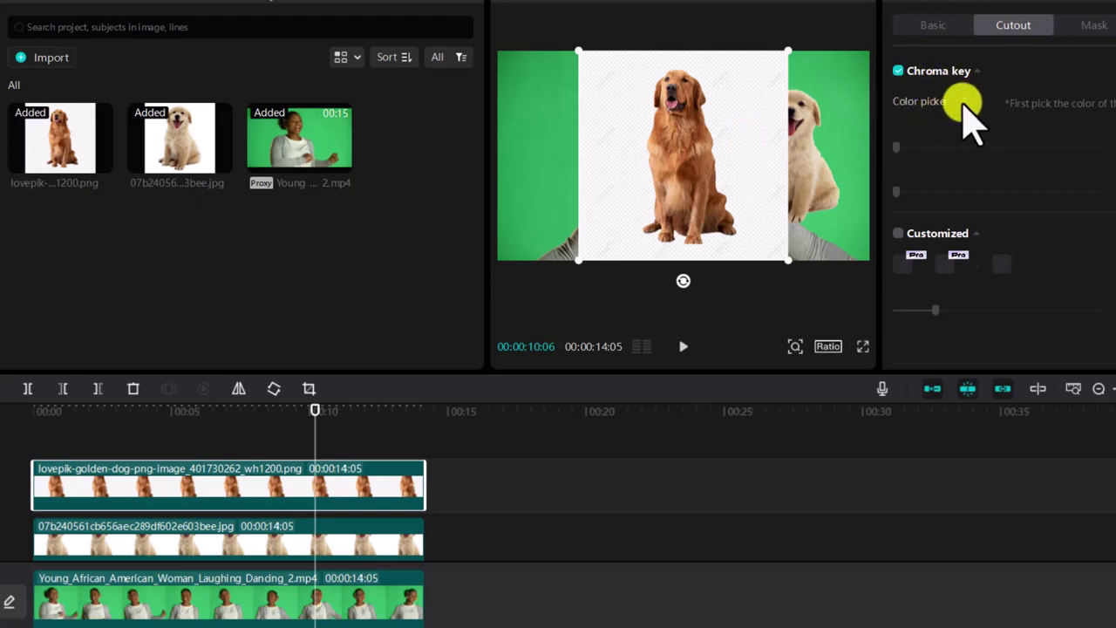
click(963, 102)
click(751, 111)
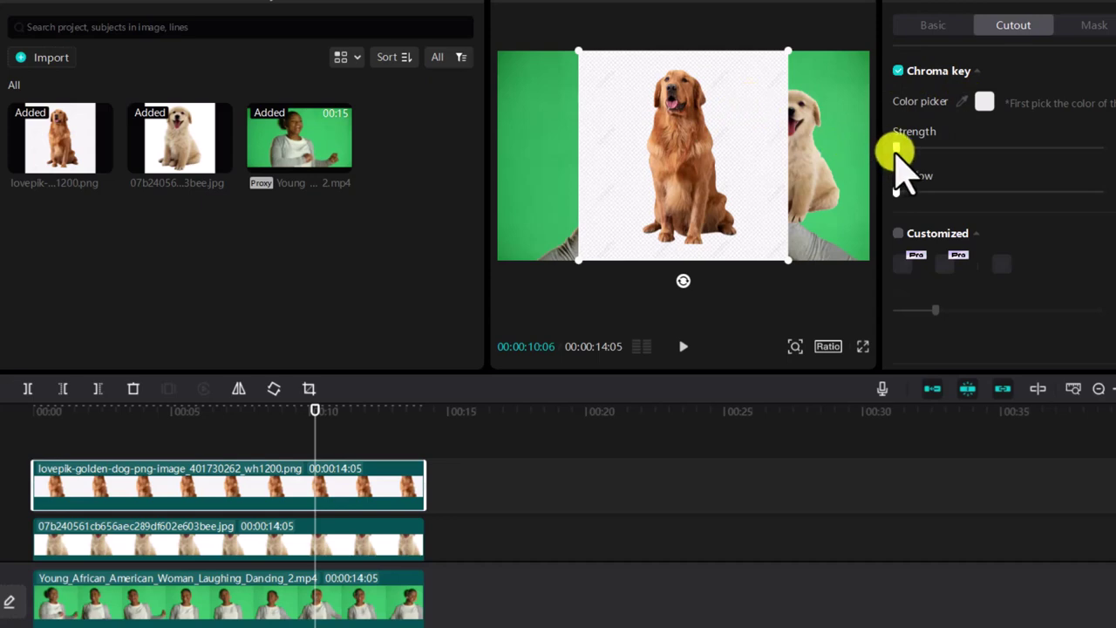
drag(895, 154, 911, 154)
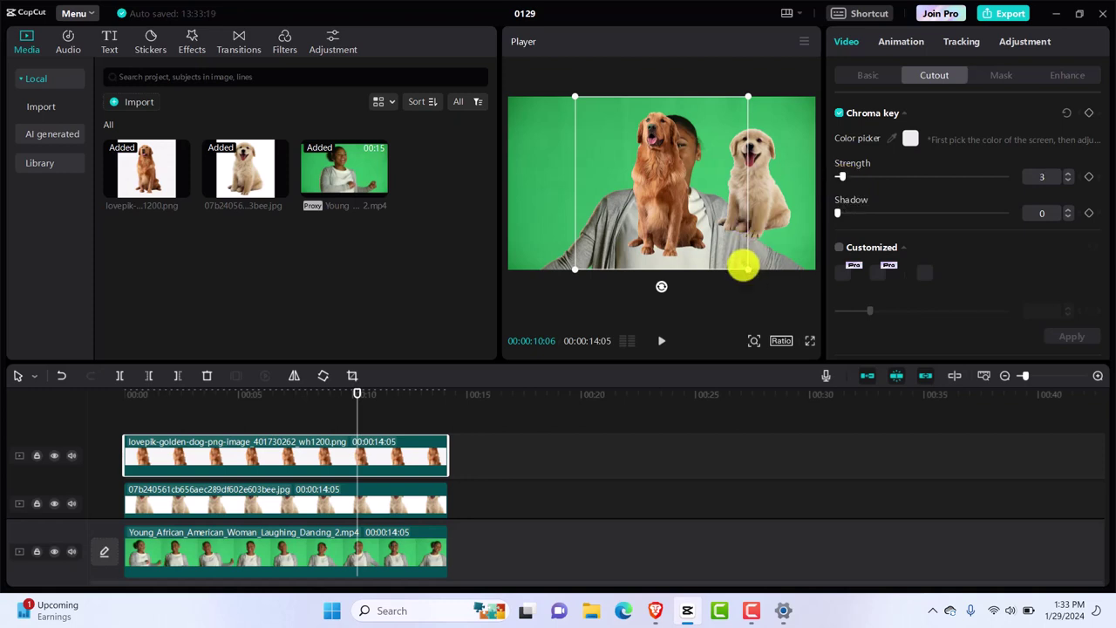
- Shrink the golden dog to 63% and place it on the left at X -1293, Y 272
drag(742, 266, 535, 159)
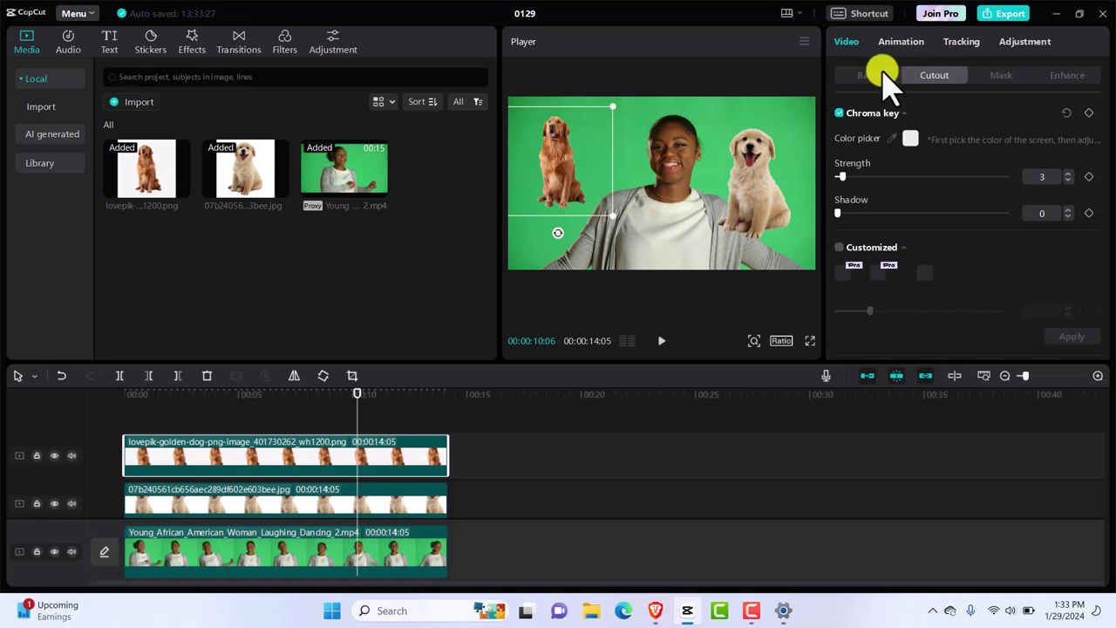
click(881, 74)
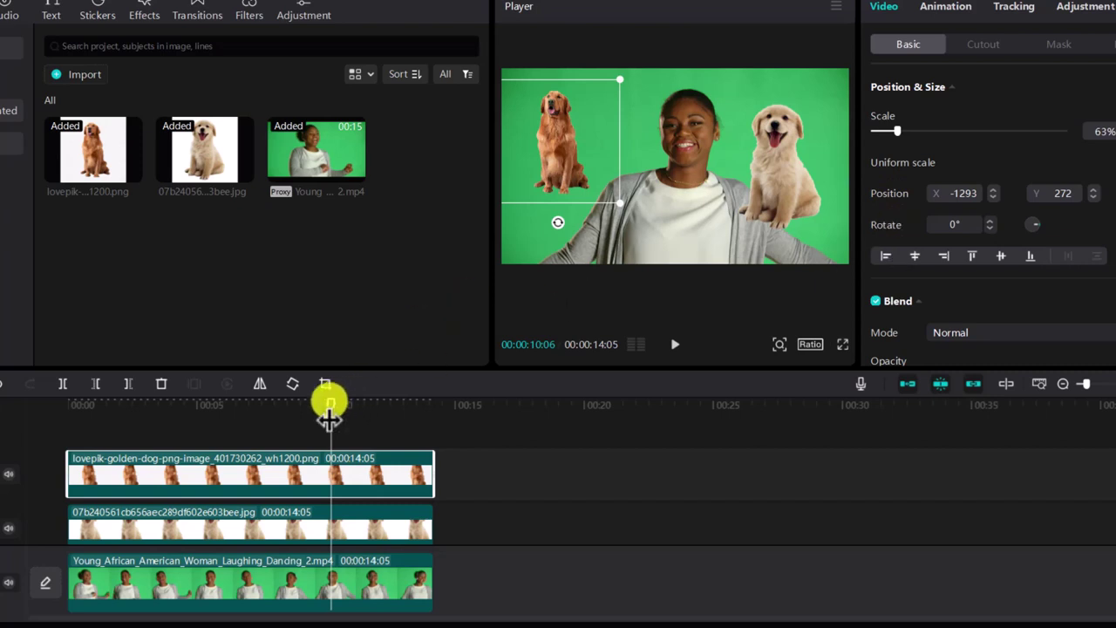
drag(329, 416, 49, 446)
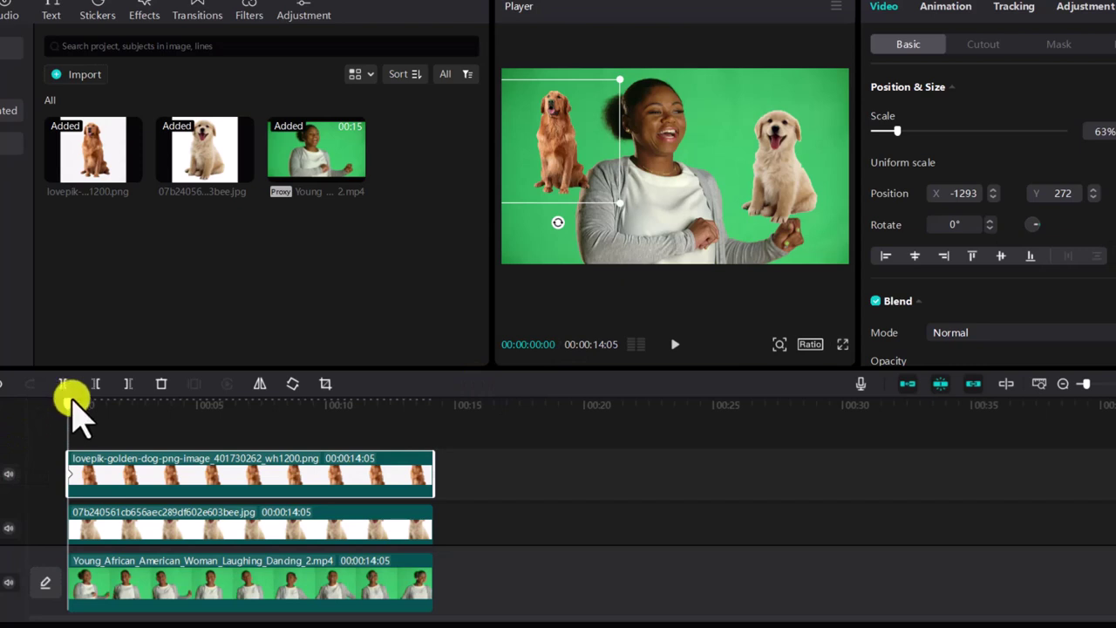
- Keyframe the dog's rotation at 7°, -21°, 0° and 0° across the clip
drag(70, 401, 124, 403)
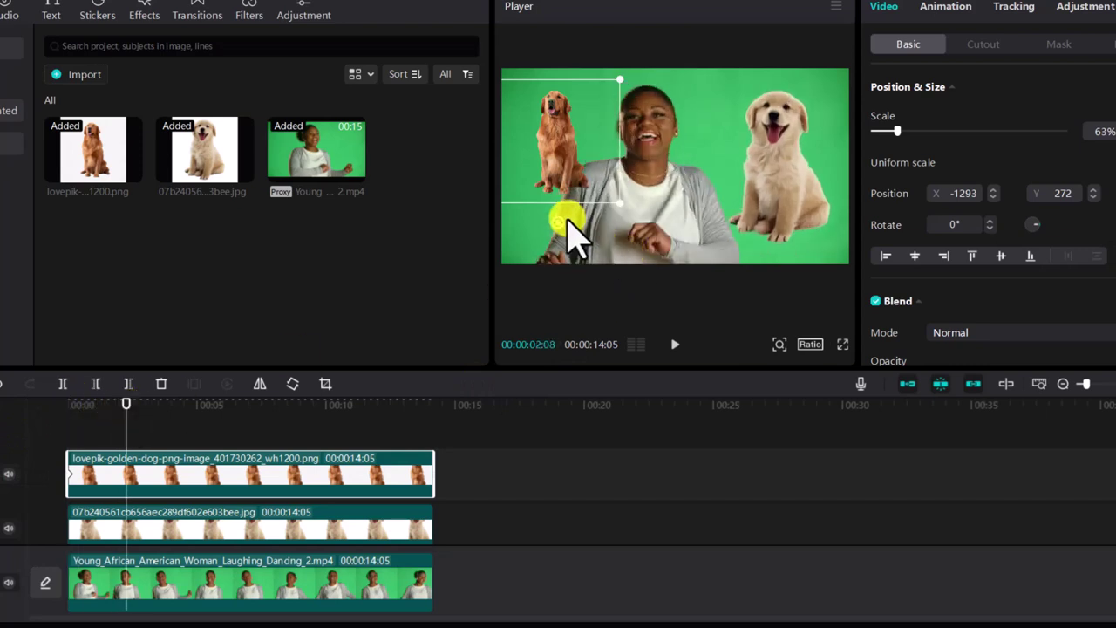
drag(565, 234, 554, 237)
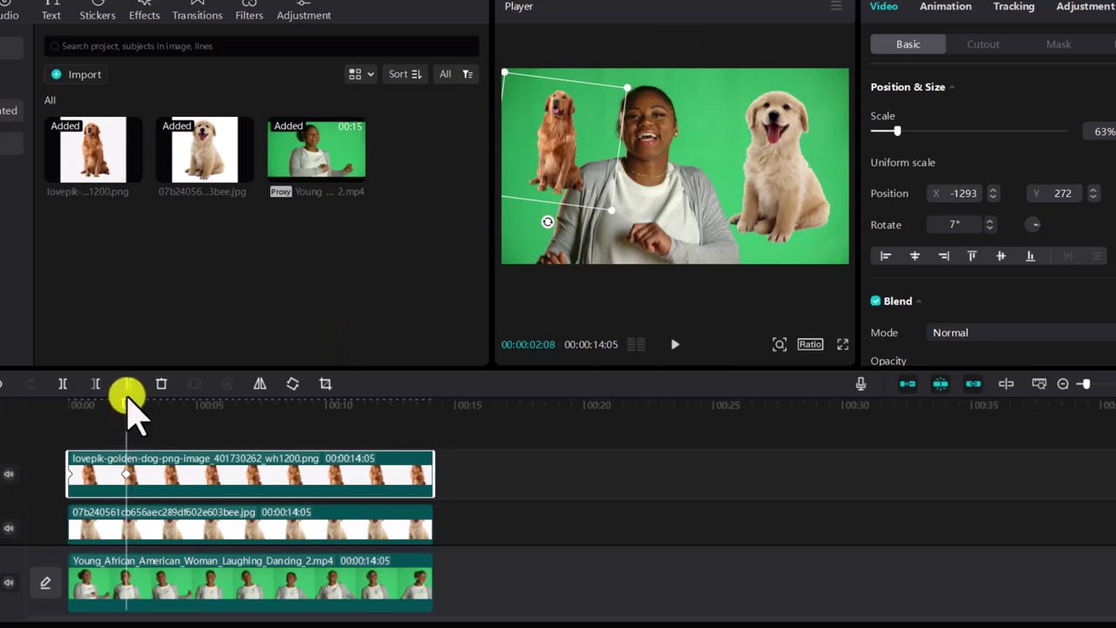
drag(174, 410, 225, 416)
drag(549, 224, 582, 223)
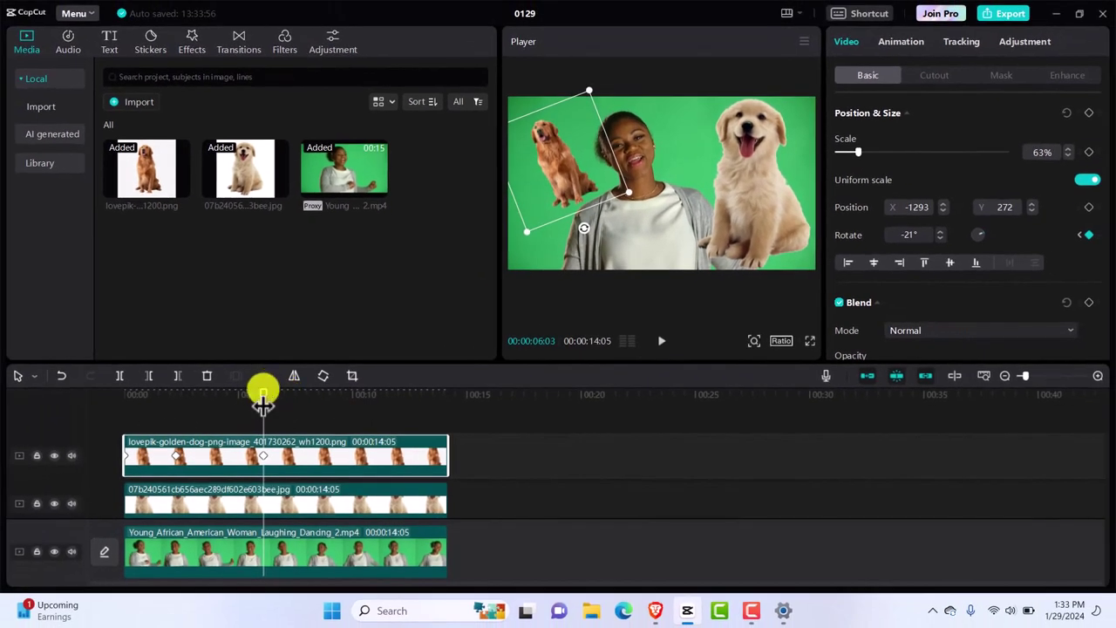
drag(264, 400, 349, 398)
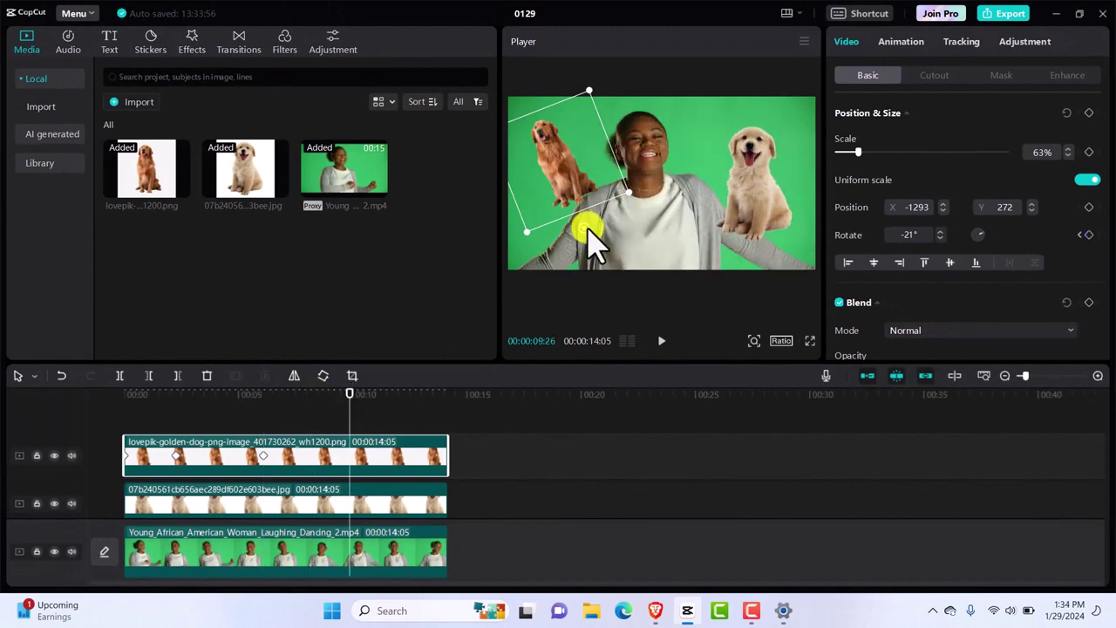
mouse_move(587, 229)
mouse_down()
mouse_move(553, 232)
mouse_move(565, 231)
mouse_up()
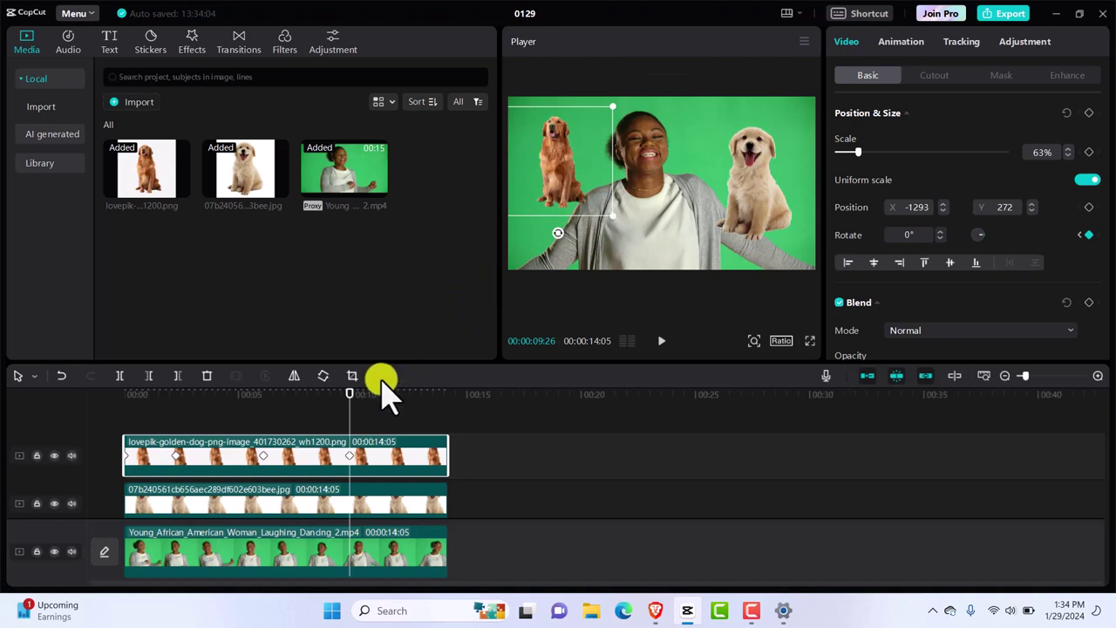
drag(350, 400, 418, 393)
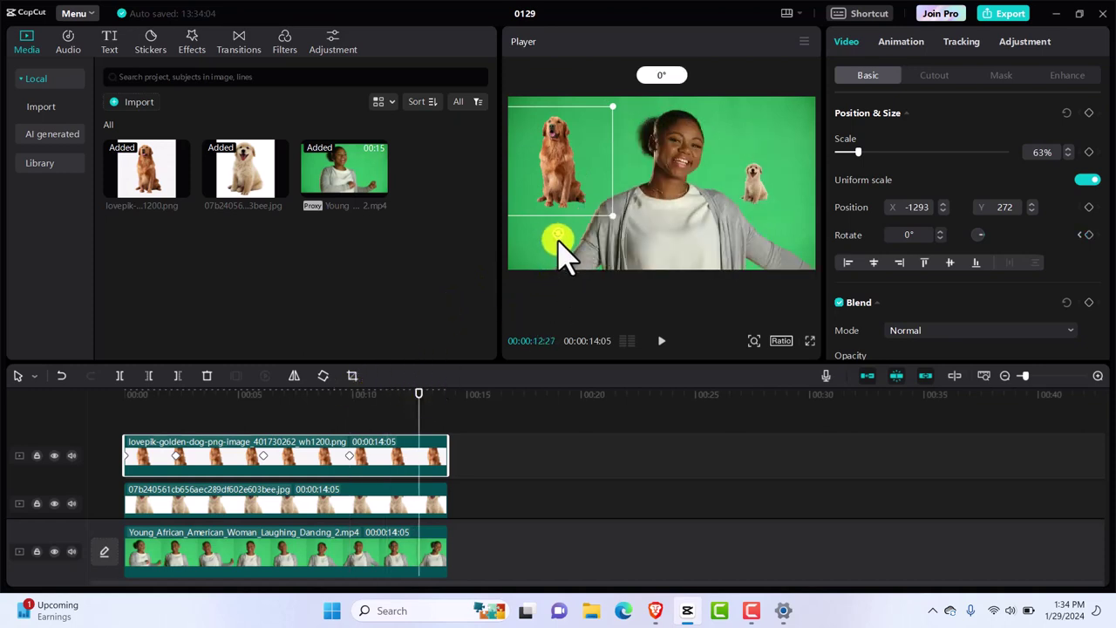
drag(560, 241, 560, 241)
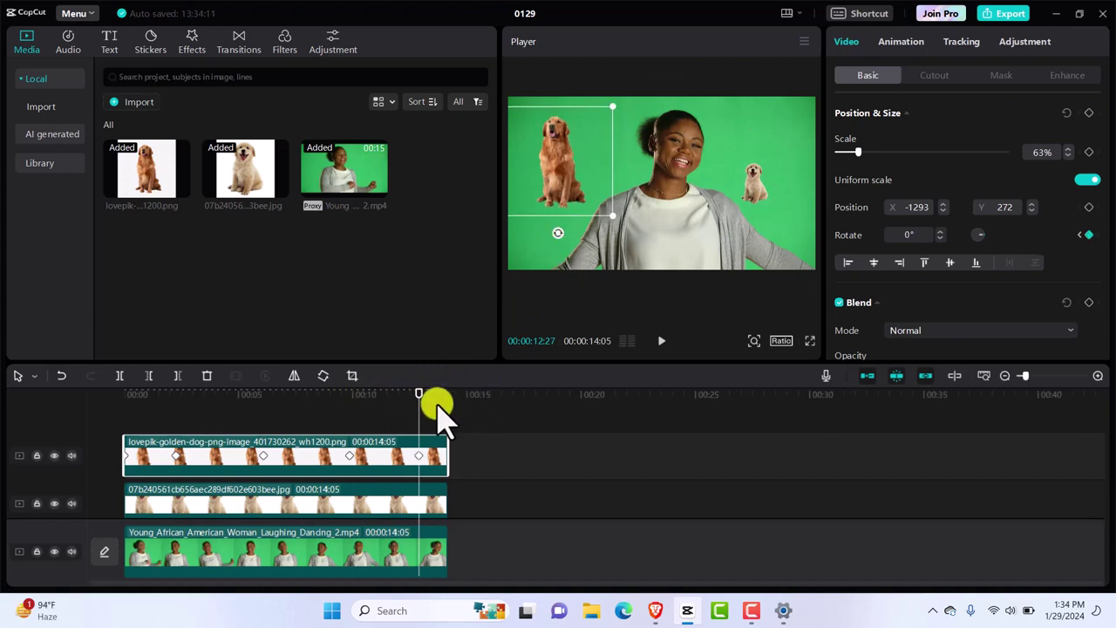
- Play the composite from the start, then from about 7 s, to check the rocking golden dog and pulsing puppy
key(Home)
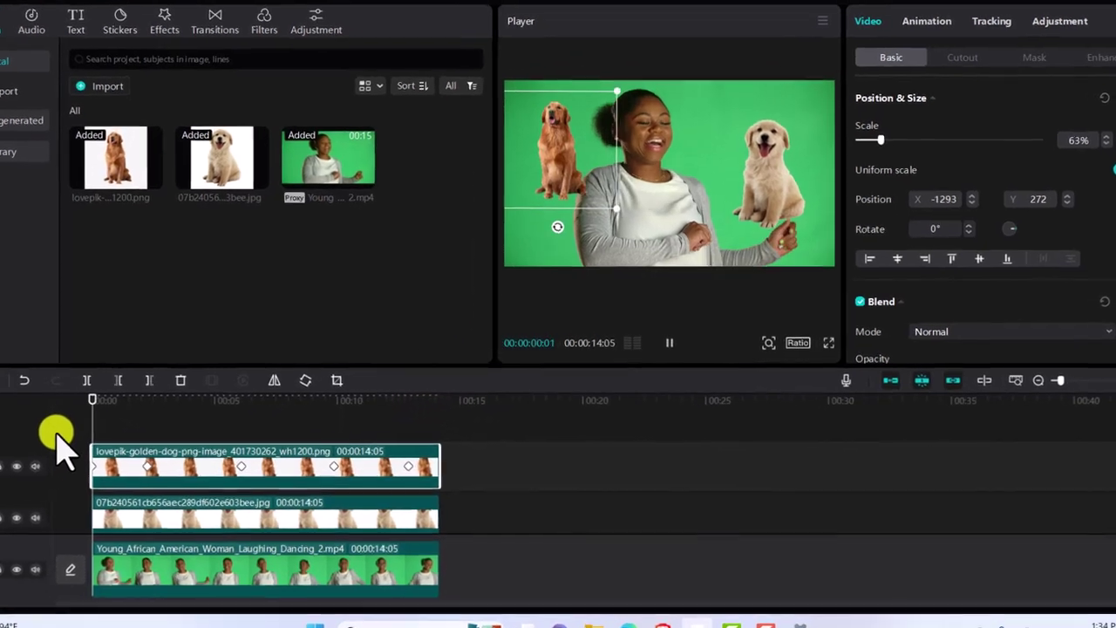
key(space)
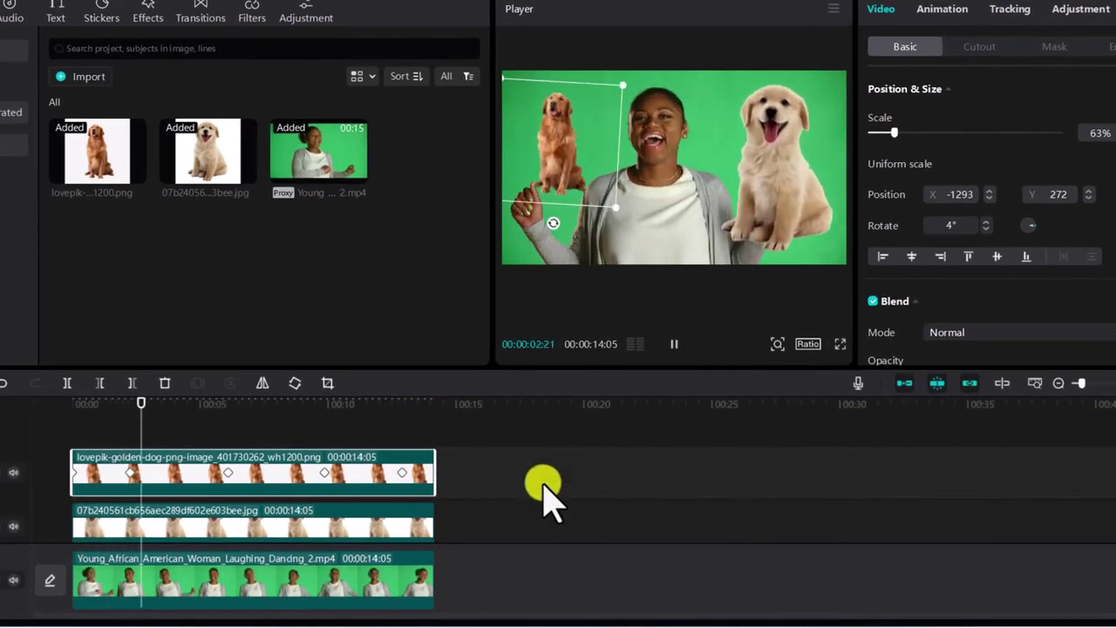
click(576, 537)
key(End)
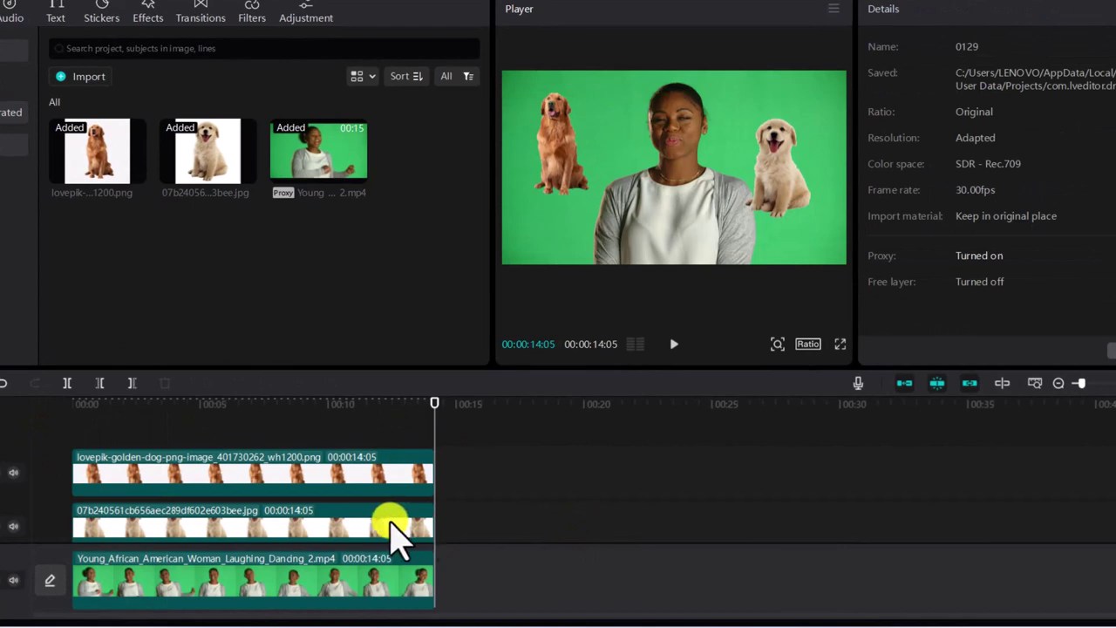
click(260, 440)
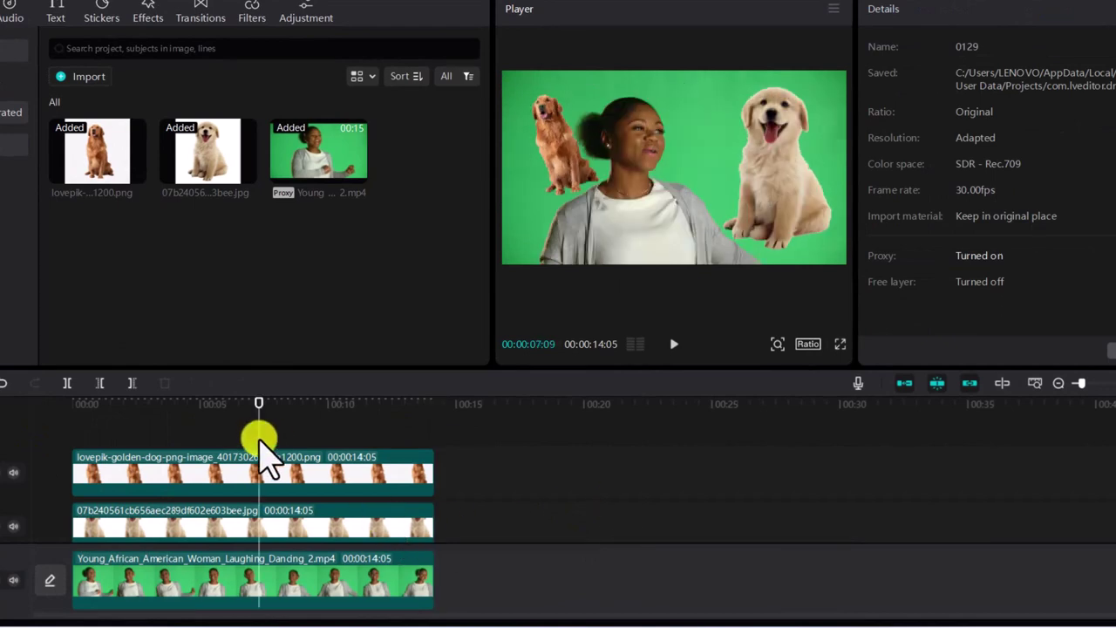
key(space)
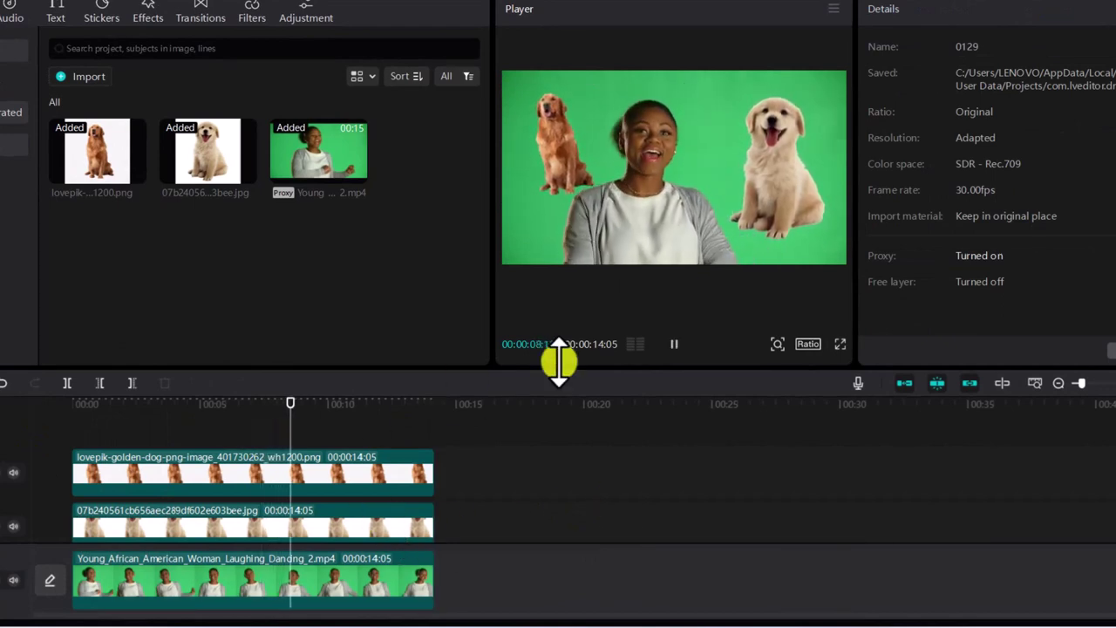